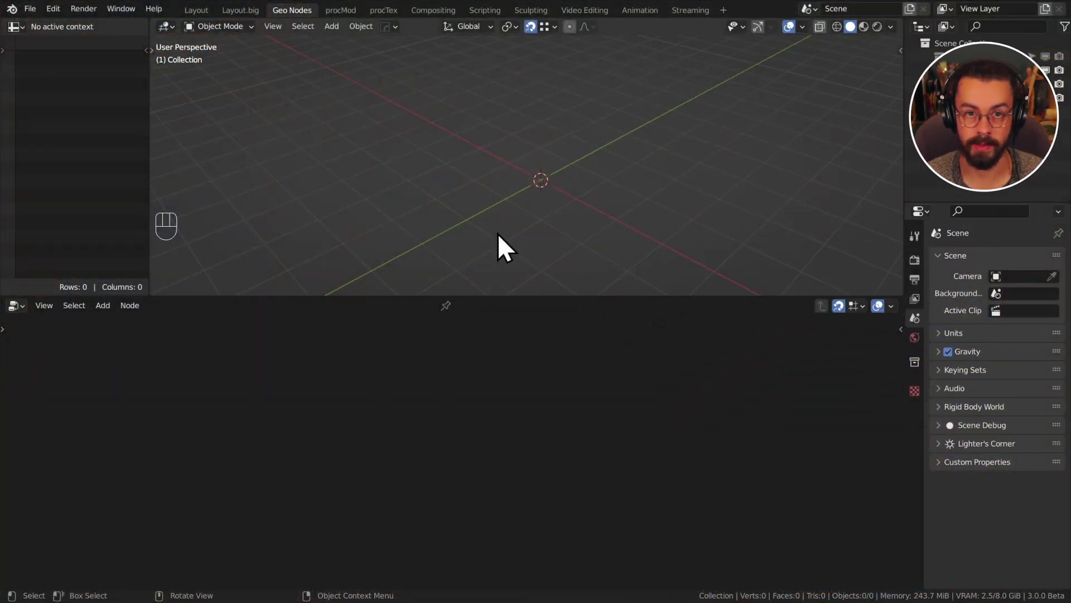
- Add a plane with a new Geometry Nodes modifier and pin its node tree
key("shift+a")
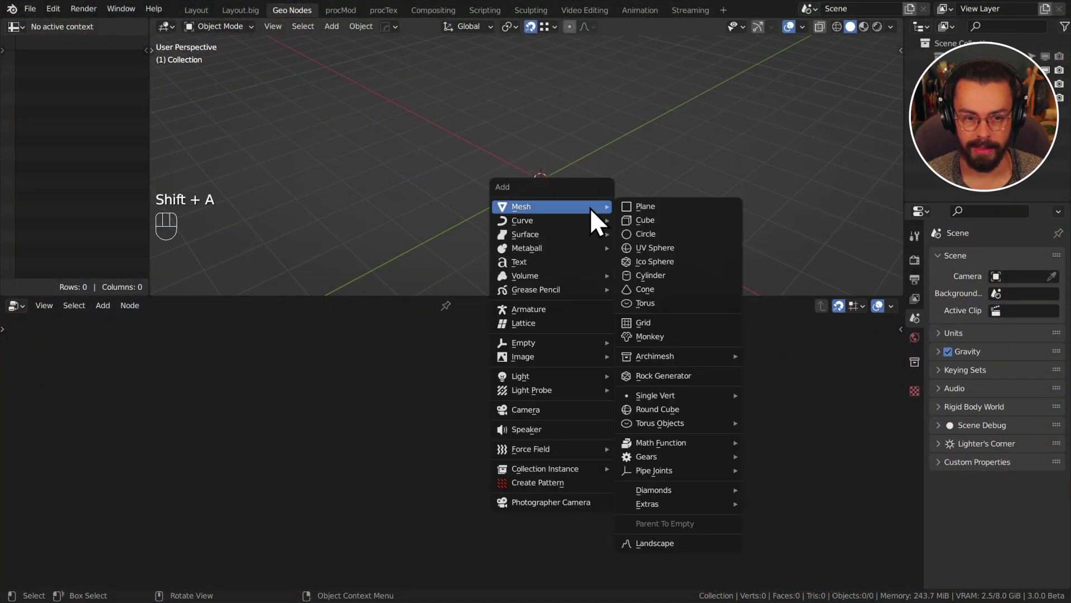
left_click(646, 208)
left_click(453, 304)
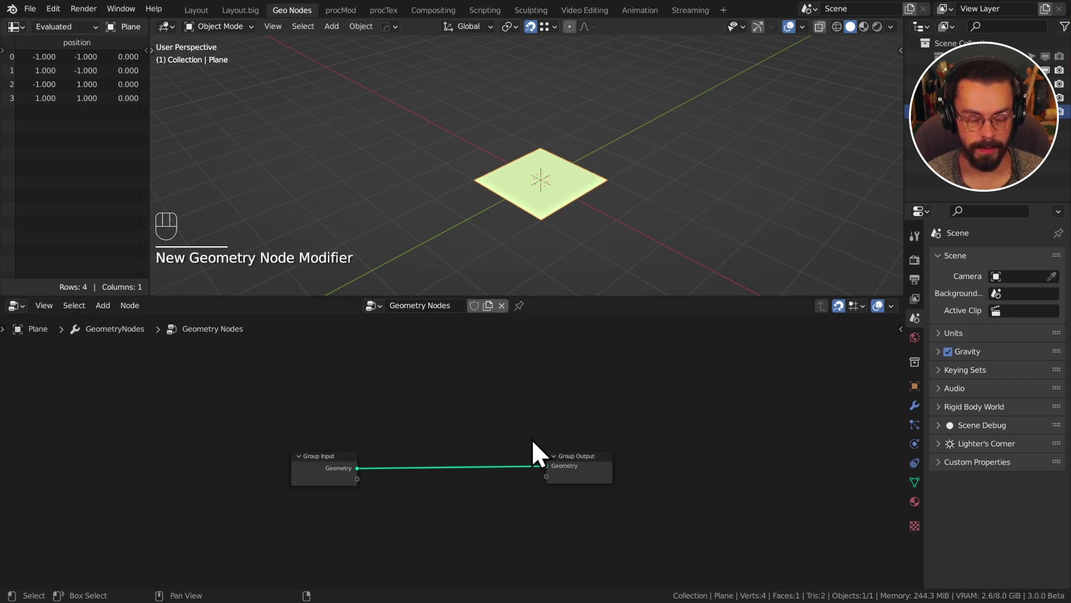
scroll(557, 403, "up", 3)
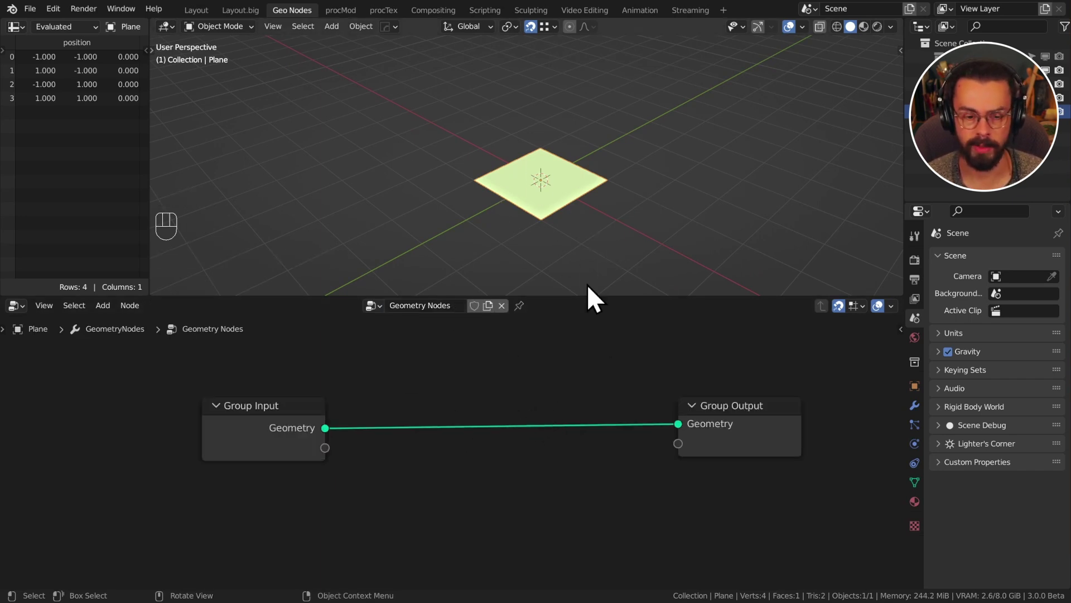
left_click(520, 305)
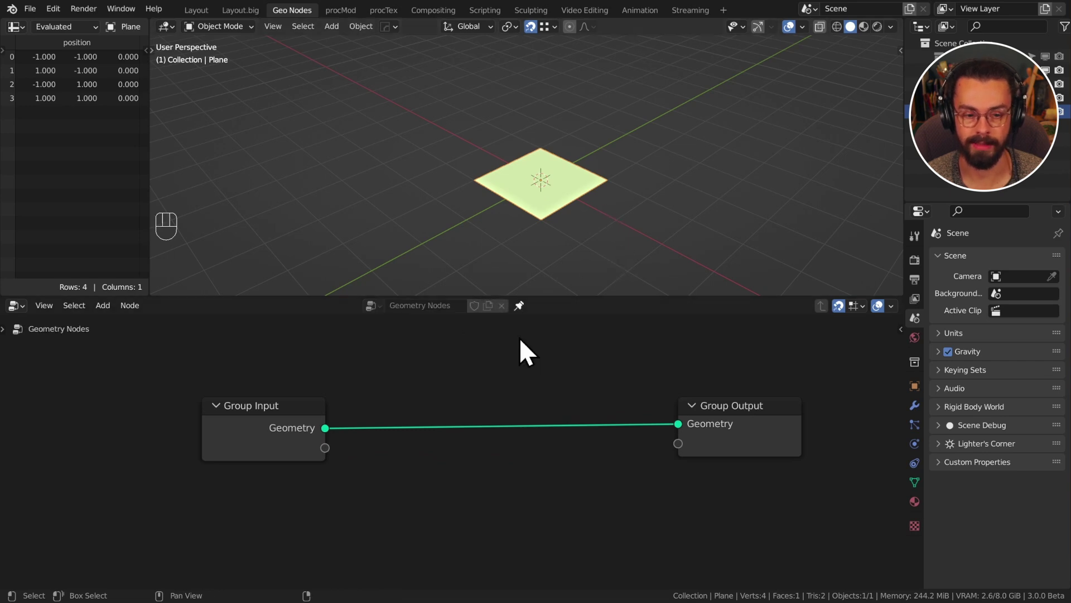
- Add a monkey mesh, scale it down and position it beneath the plane
left_click(701, 231)
key("shift+a")
mouse_move(688, 158)
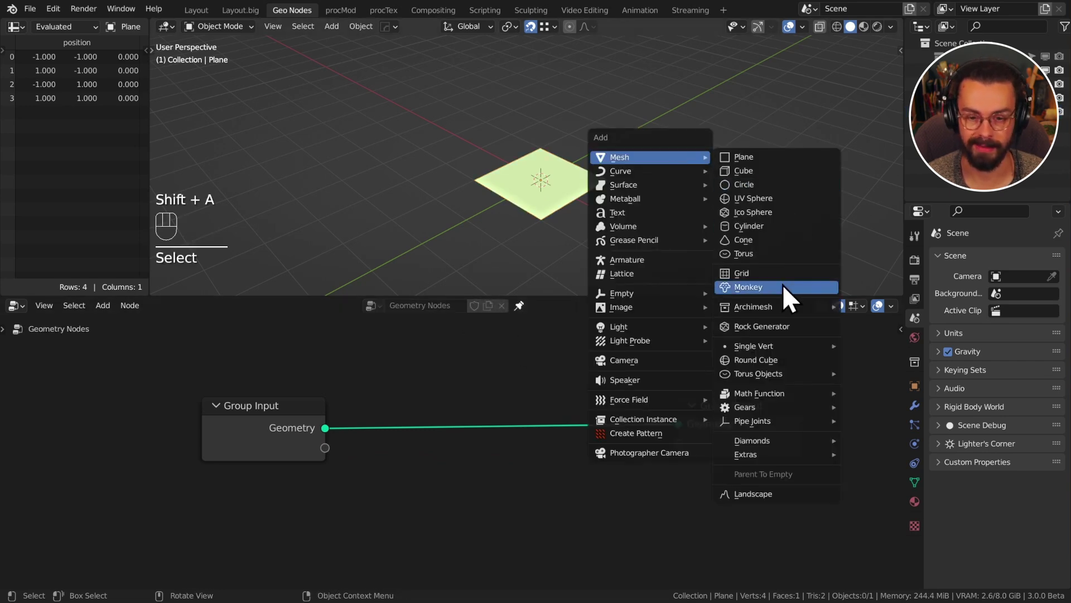
left_click(782, 287)
key("s")
key("g")
left_click(591, 414)
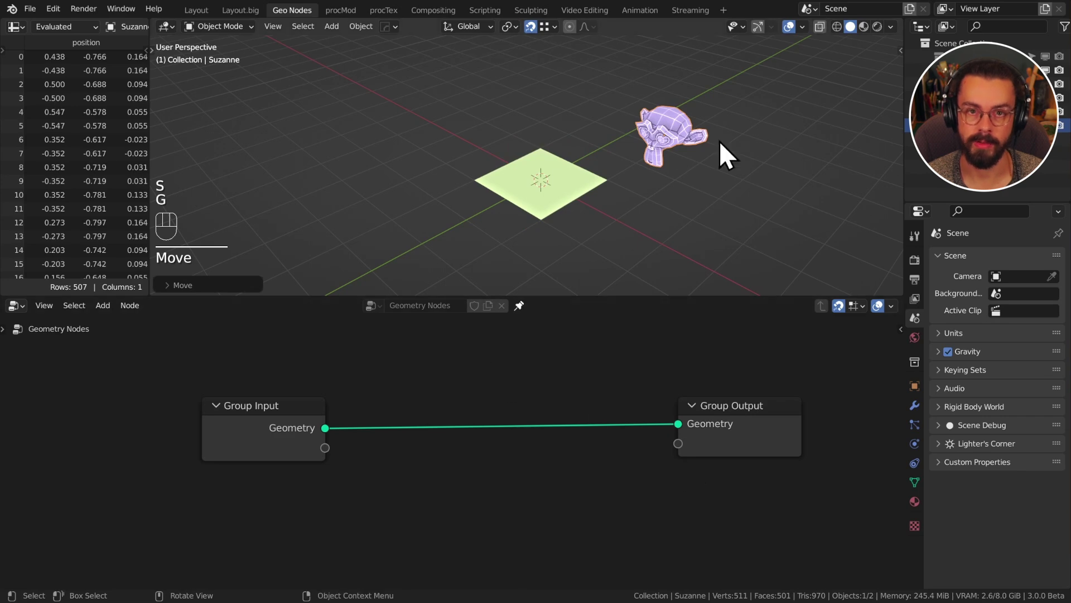
key("g")
right_click(577, 184)
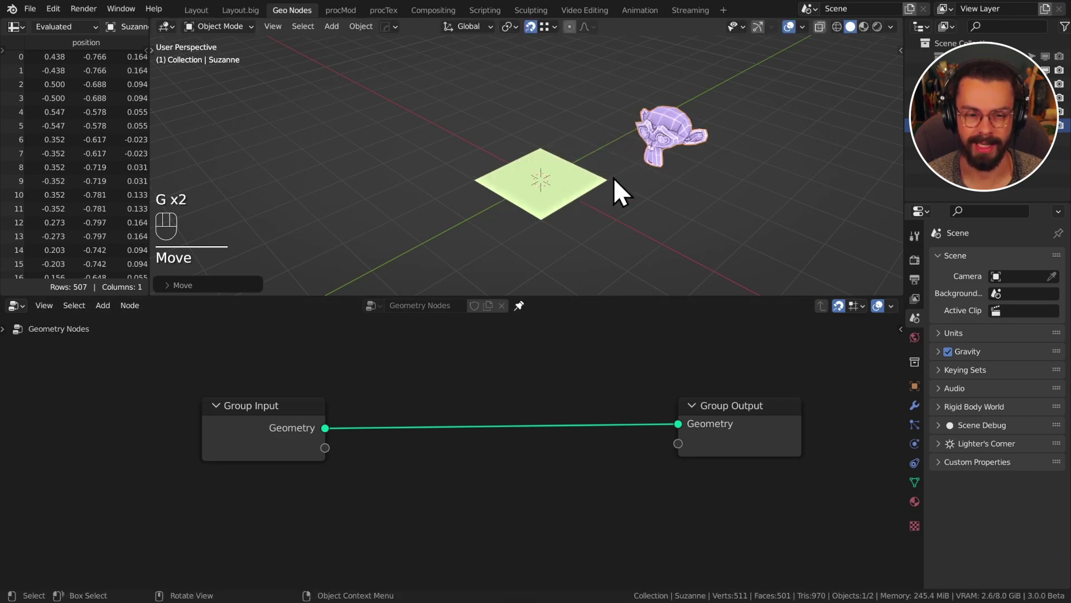
key("alt+g")
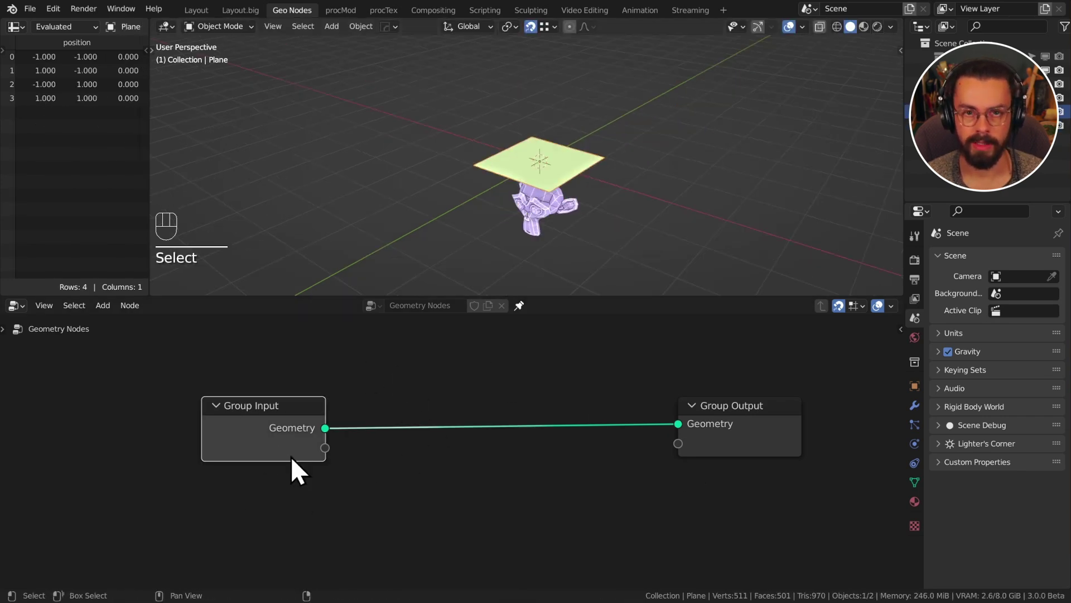
- Delete the Group Input node and add a Grid mesh primitive node in its place
key("x")
scroll(519, 461, "down", 1)
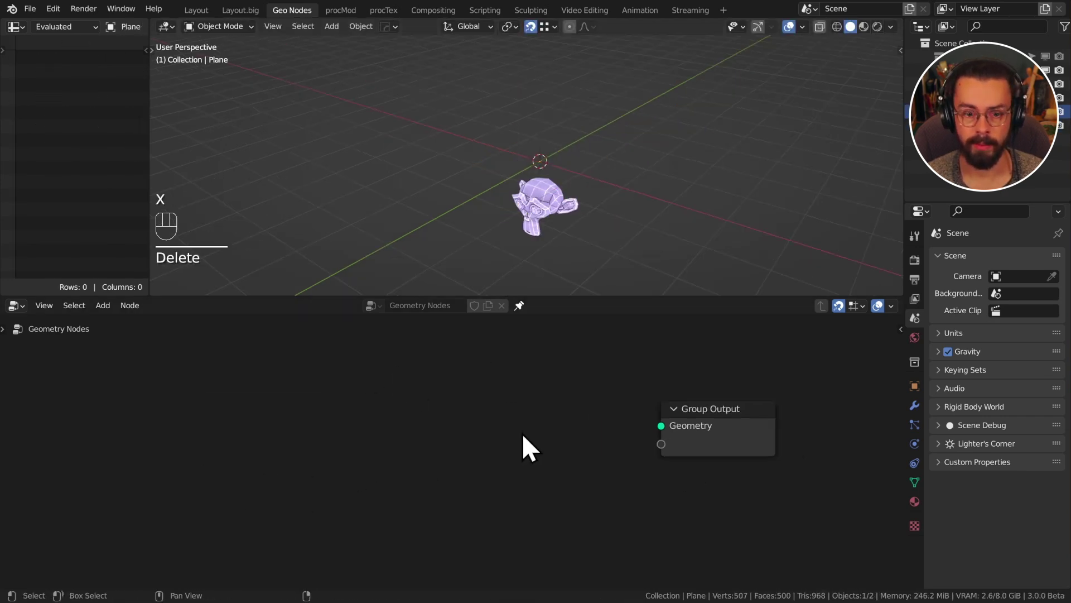
middle_click_drag(519, 462, 498, 459)
key("shift+a")
mouse_move(473, 453)
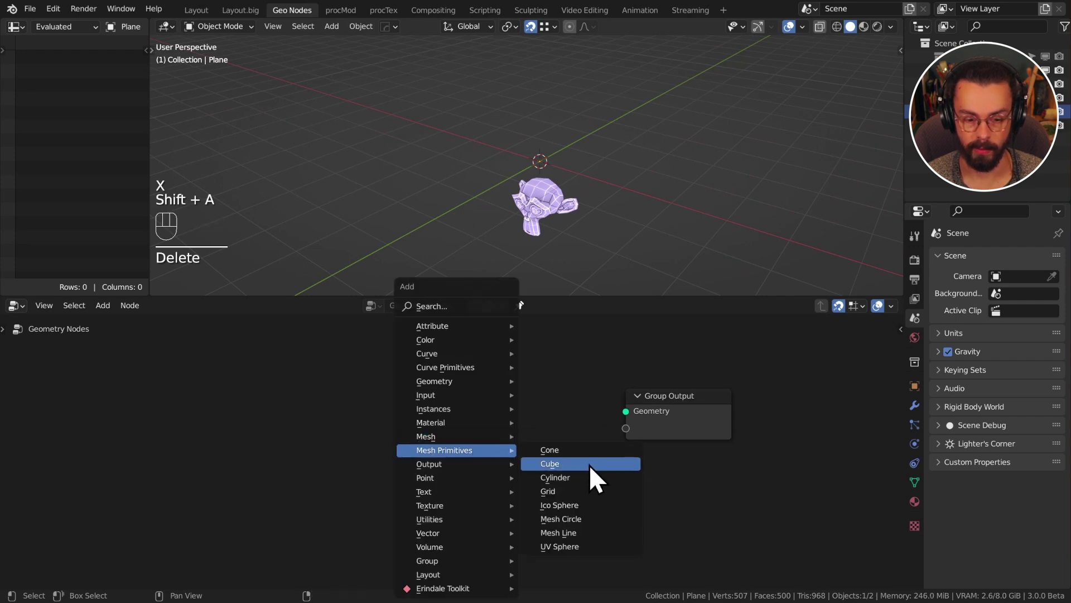
left_click(548, 491)
left_click(391, 436)
- Set both Vertices X and Vertices Y of the Grid node to 100
left_click(392, 435)
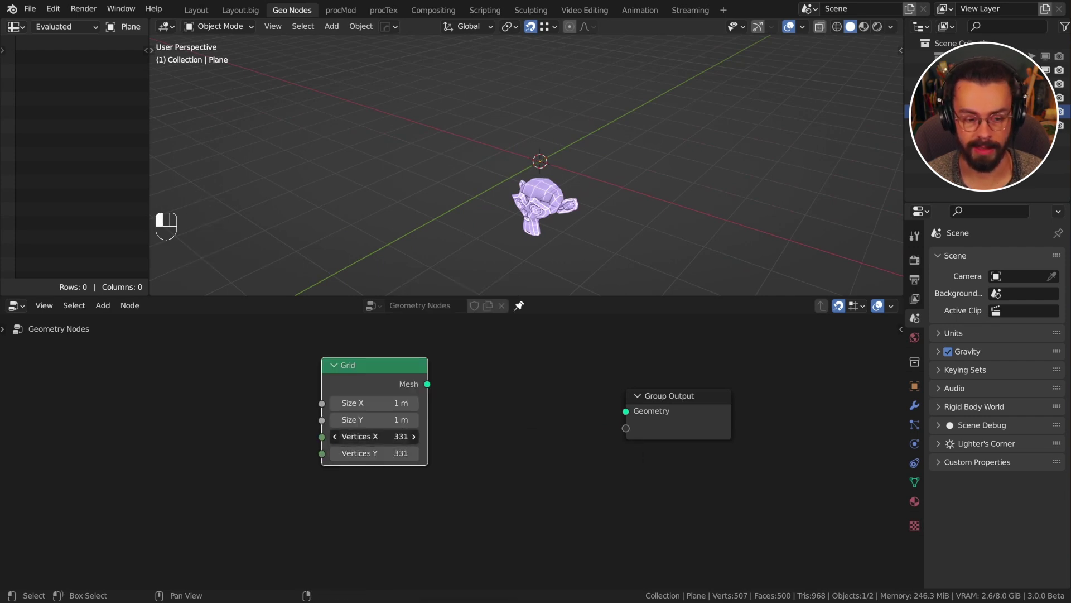
type("1")
key("Escape")
left_click_drag(390, 436, 379, 452)
type("100")
key("Return")
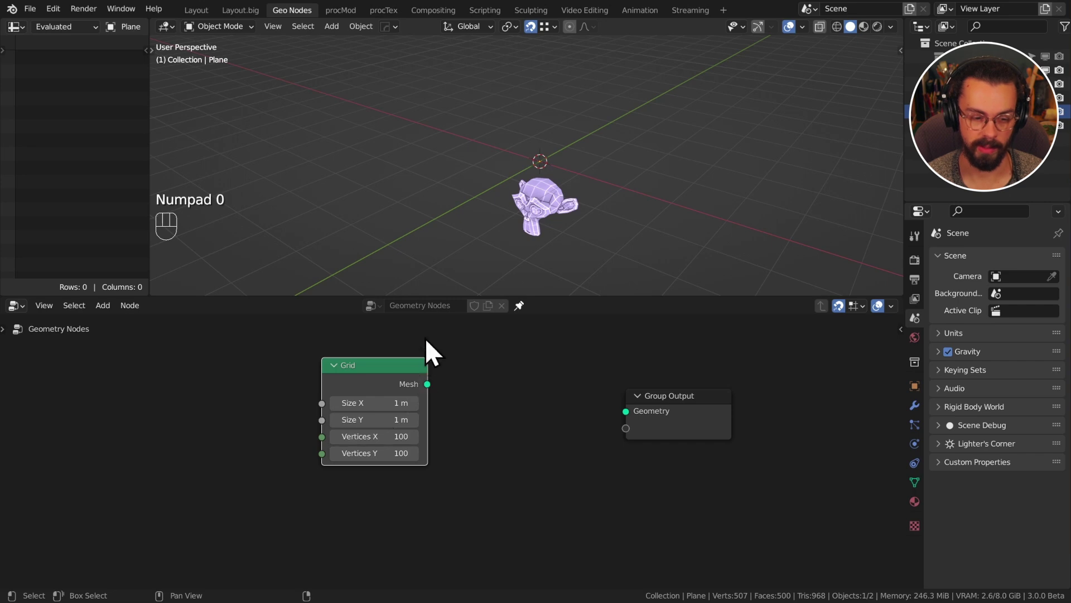
- Connect the Grid's Mesh to the Group Output's Geometry and set Size X and Size Y to 2 m
left_click_drag(428, 384, 628, 416)
left_click_drag(365, 403, 364, 419)
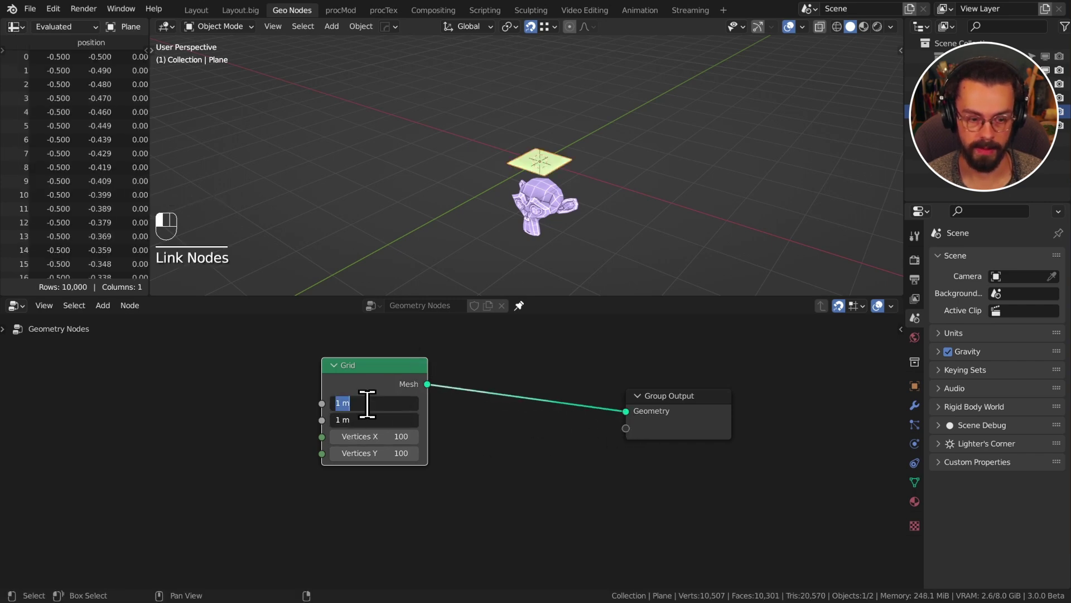
type("2")
key("Return")
left_click_drag(367, 374, 321, 434)
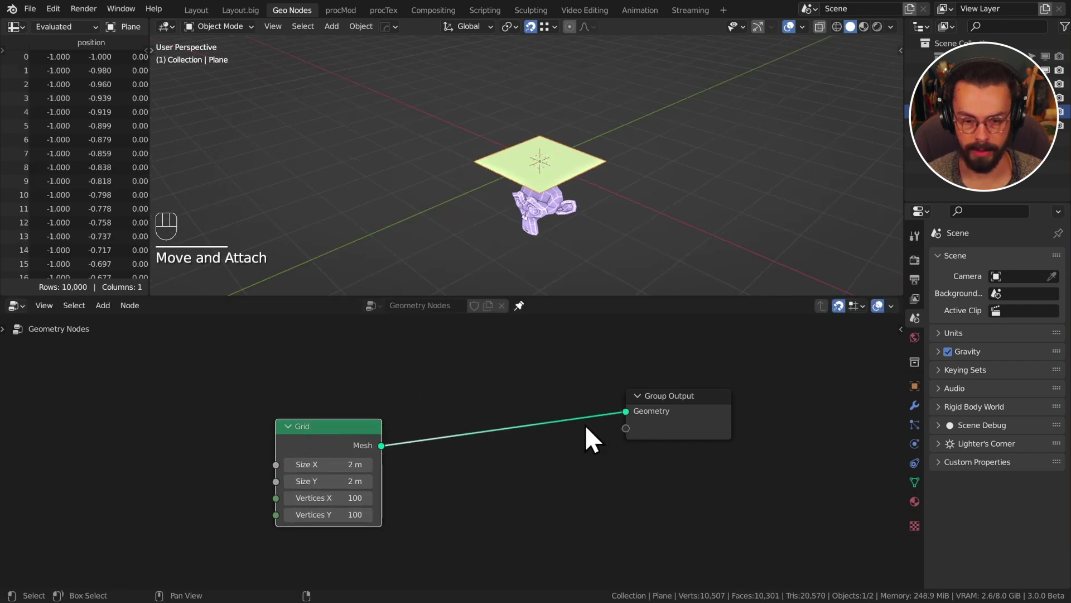
- Move the Group Output node close to the Grid node and add an unconnected Raycast node beside them
left_click_drag(661, 412, 456, 444)
middle_click_drag(634, 421, 467, 421)
key("shift+a")
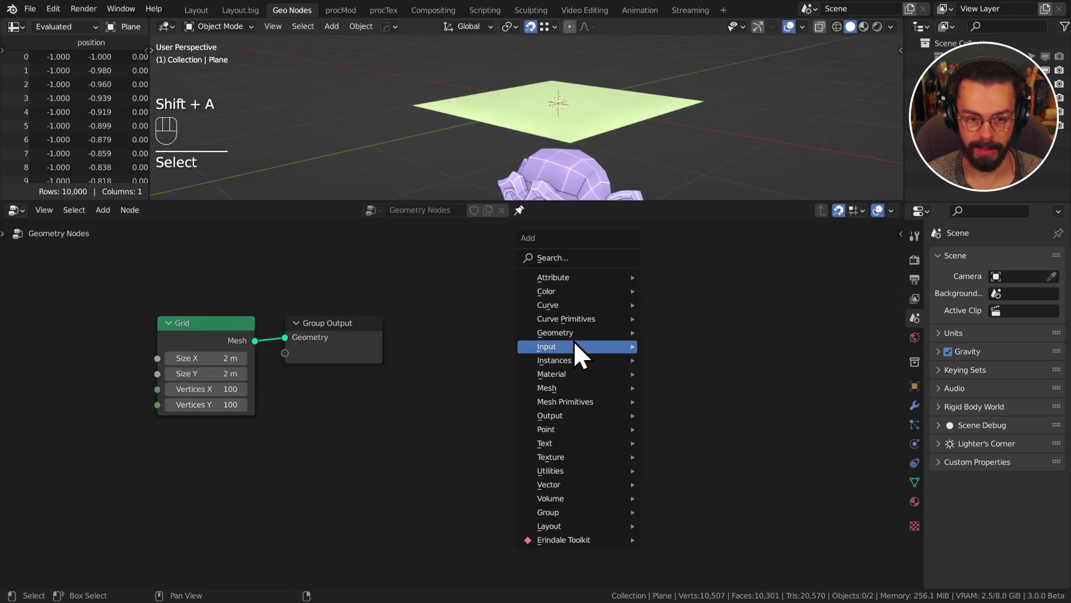
mouse_move(572, 336)
left_click(691, 412)
left_click(524, 271)
scroll(638, 360, "up", 2)
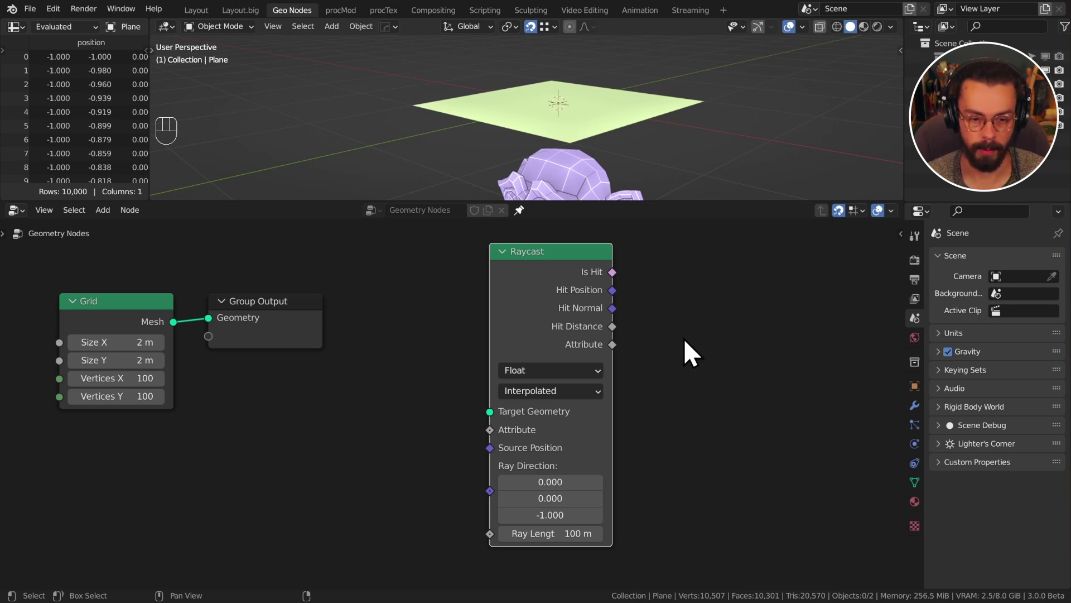
left_click_drag(491, 330, 436, 330)
scroll(708, 394, "up", 2)
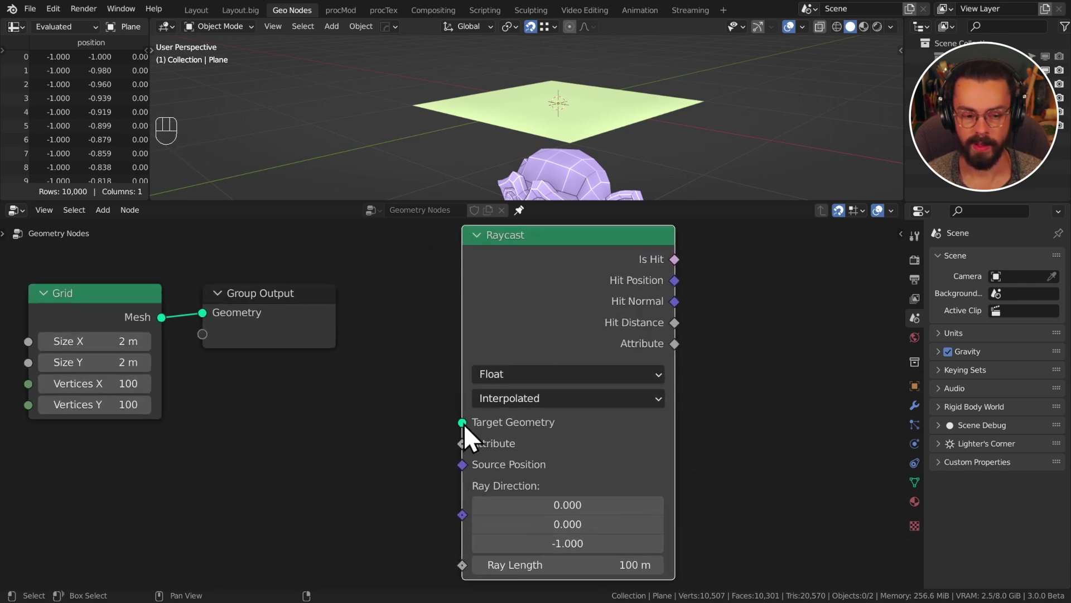
- Try the Vector and Color data types on the Raycast node and return it to Float
left_click(555, 370)
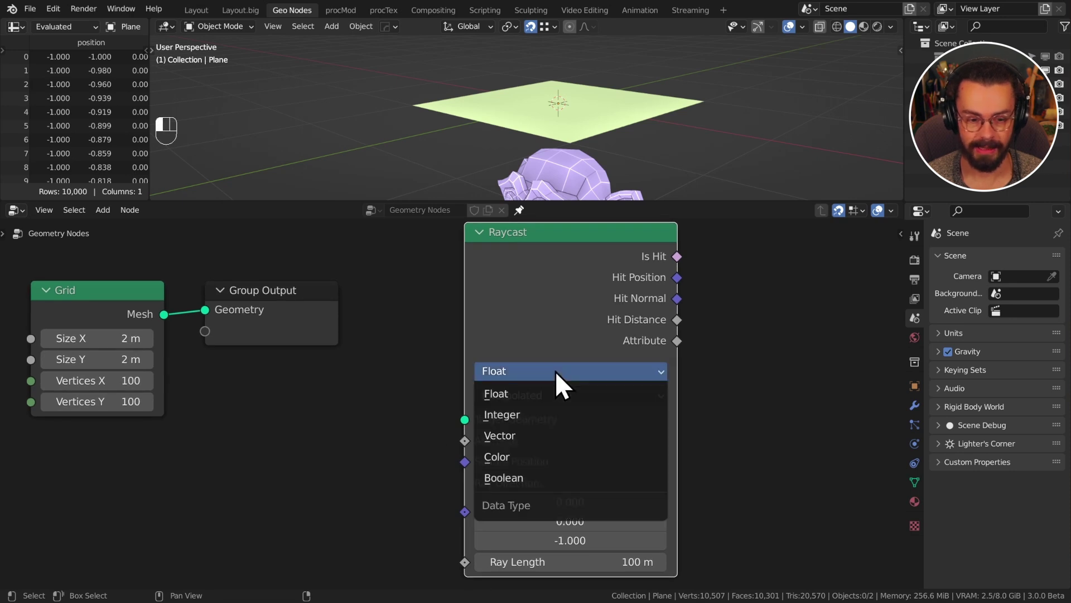
left_click(546, 434)
left_click(550, 375)
left_click(547, 460)
left_click(547, 373)
left_click(544, 395)
- Examine the Raycast node's Attribute sockets, data type and mapping options, and its Is Hit and Hit Position outputs
left_click_drag(465, 440, 373, 447)
left_click_drag(677, 340, 804, 369)
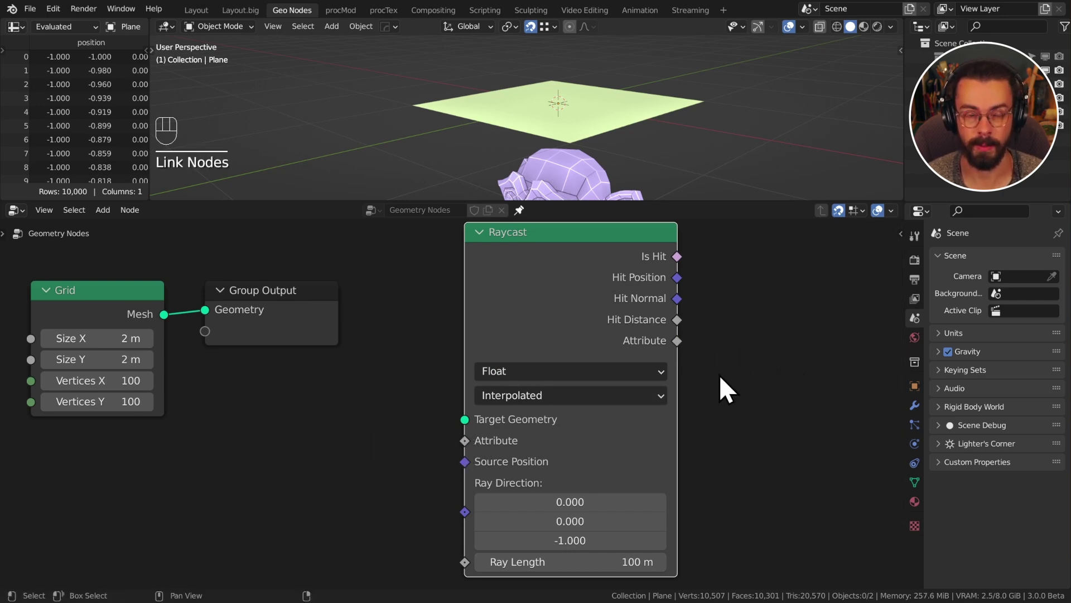
left_click(655, 371)
left_click(566, 371)
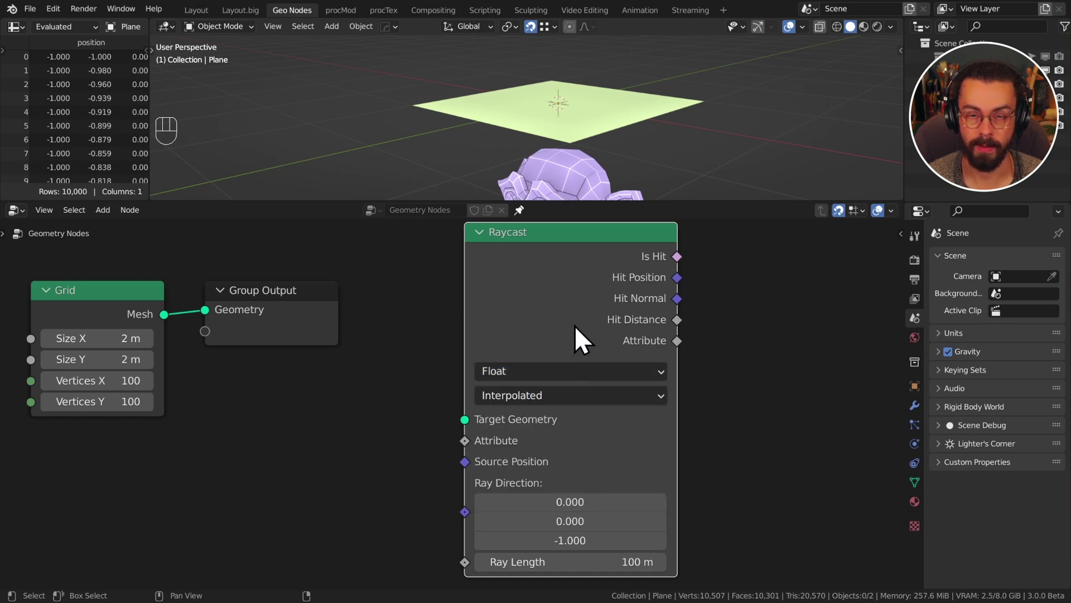
left_click(593, 395)
left_click(593, 396)
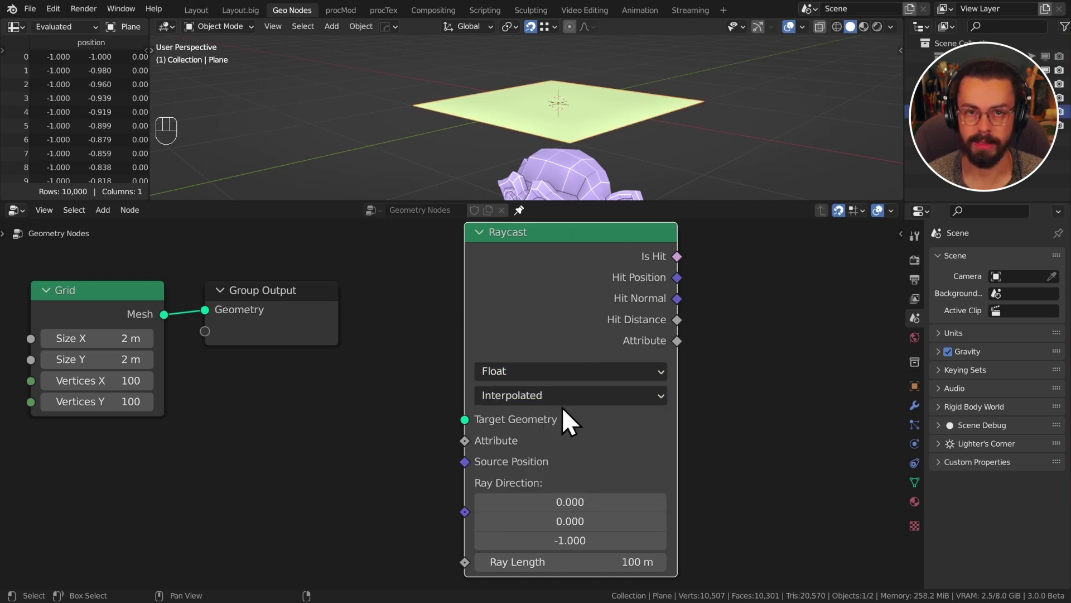
left_click_drag(677, 256, 742, 286)
left_click_drag(465, 440, 348, 446)
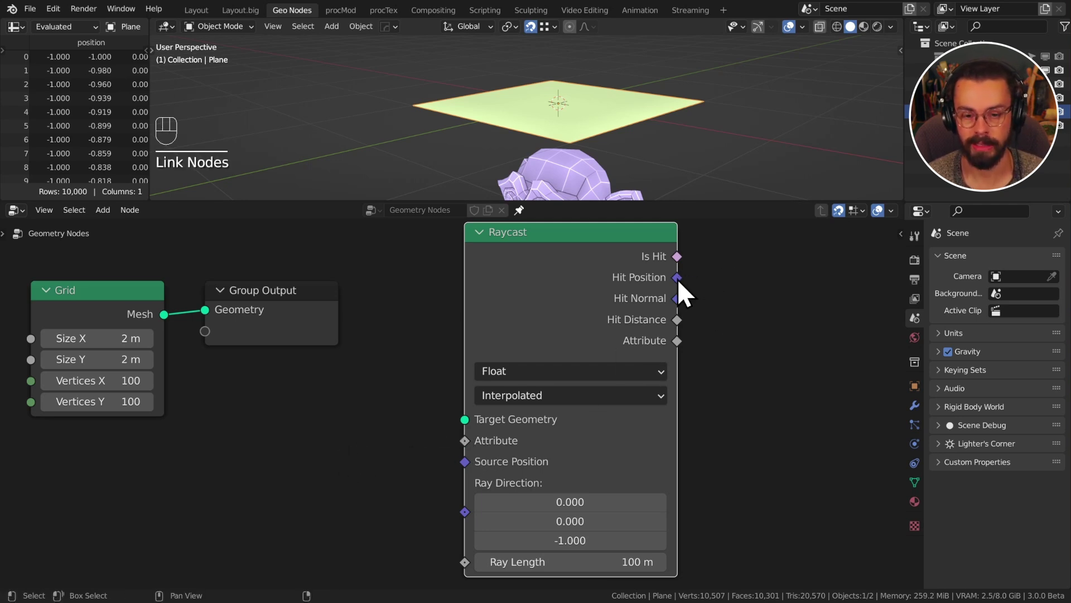
left_click_drag(677, 278, 826, 312)
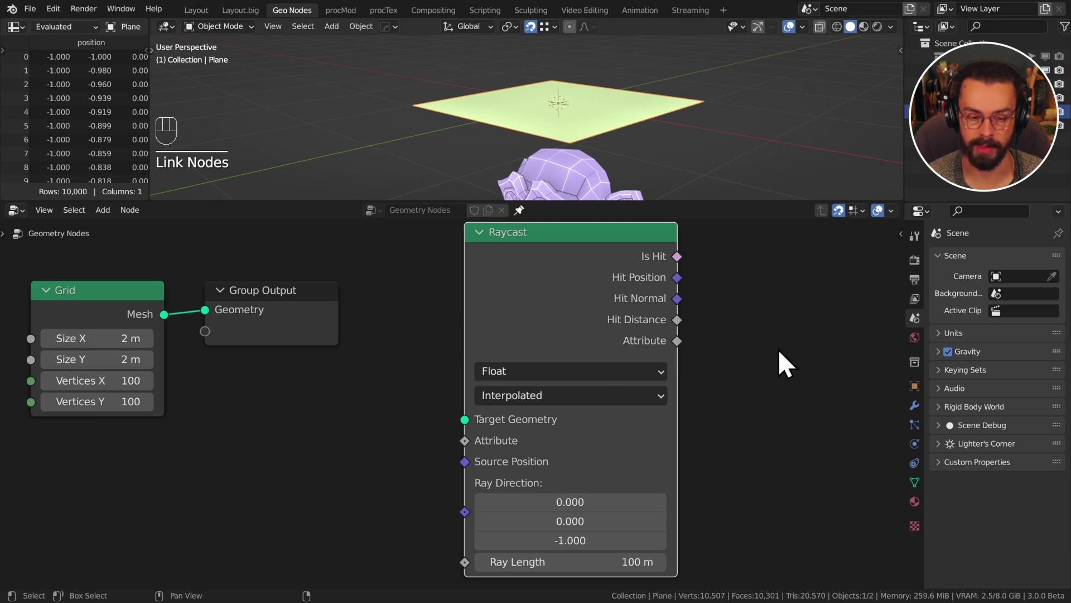
- Place Transfer Attribute and Geometry Proximity nodes beside the Raycast node for comparison, and remove them again
scroll(766, 356, "down", 1)
middle_click_drag(443, 441, 477, 447)
key("shift+a")
mouse_move(759, 274)
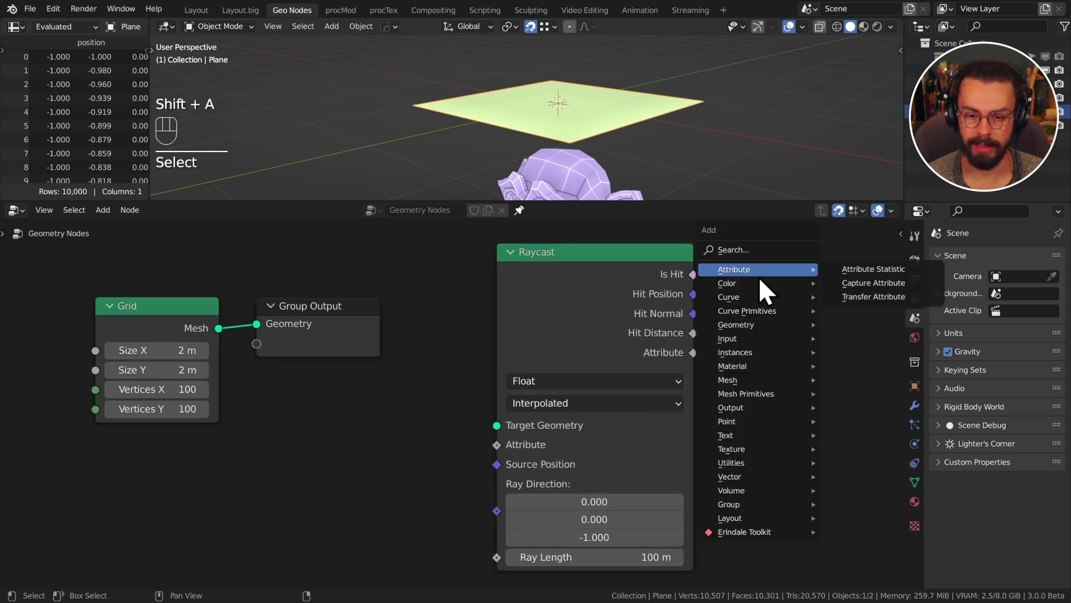
left_click(883, 289)
left_click(738, 266)
key("shift+a")
mouse_move(803, 381)
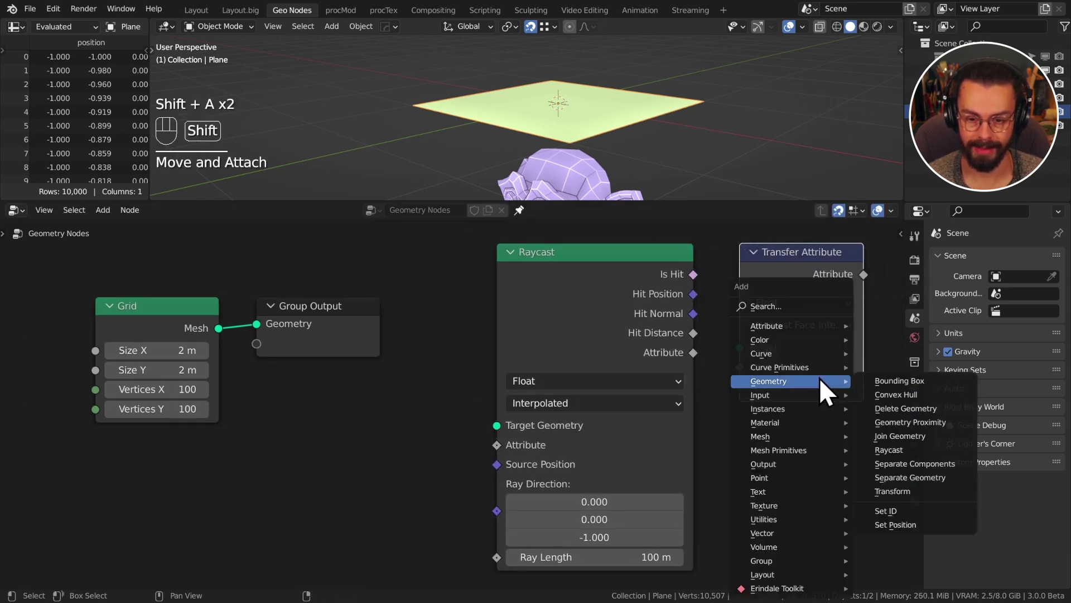
left_click(919, 427)
left_click(732, 425)
middle_click_drag(857, 435, 829, 440)
left_click_drag(712, 353, 585, 356)
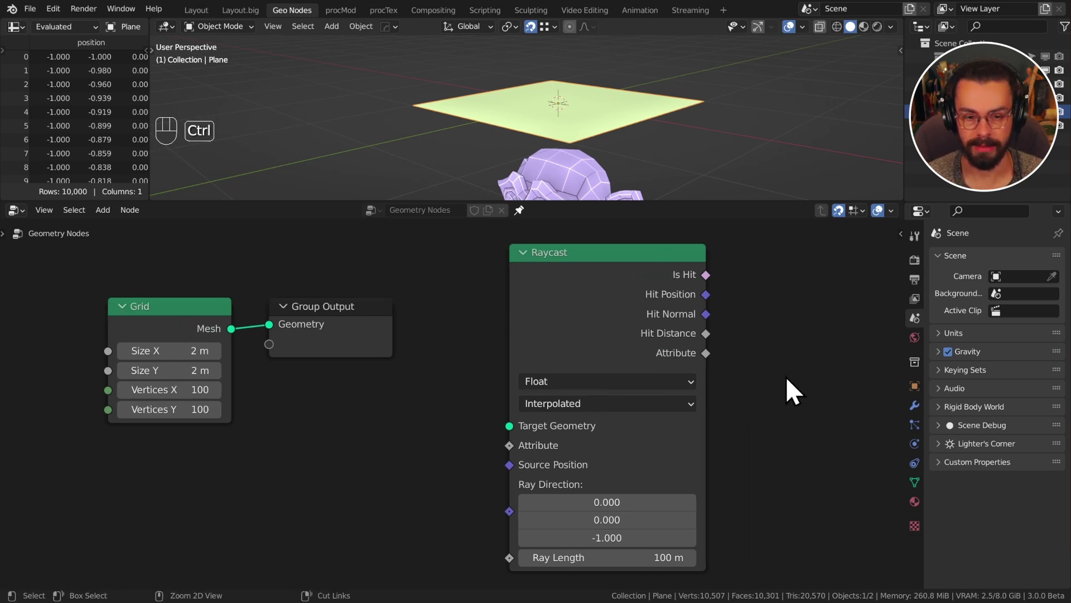
middle_click_drag(786, 377, 789, 380, "ctrl")
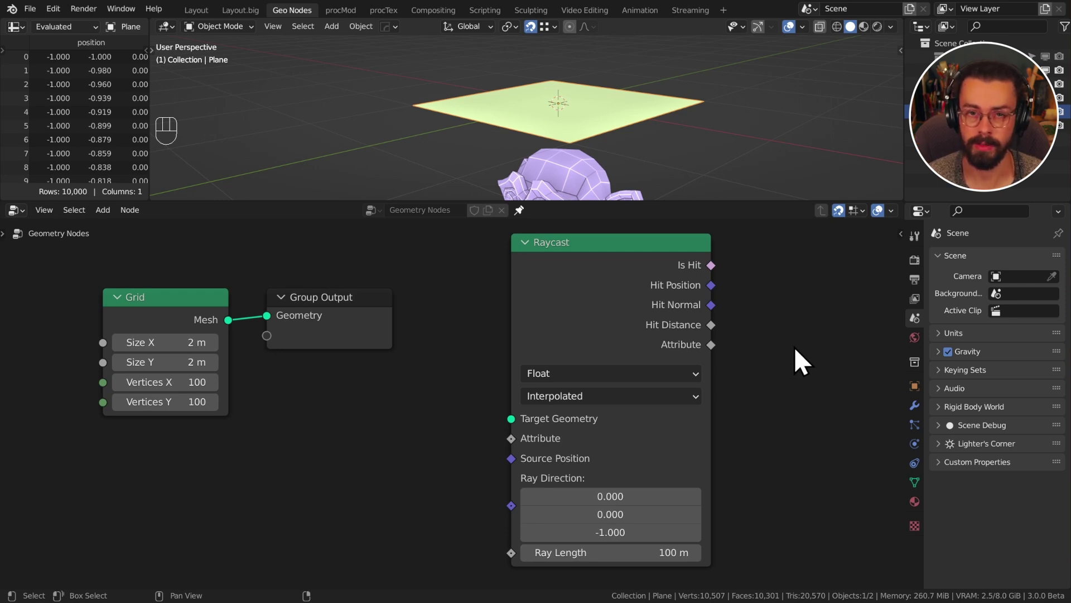
- Examine the Raycast node's Ray Direction, Source Position, Attribute and Ray Length inputs and its Is Hit output
left_click_drag(511, 505, 370, 490)
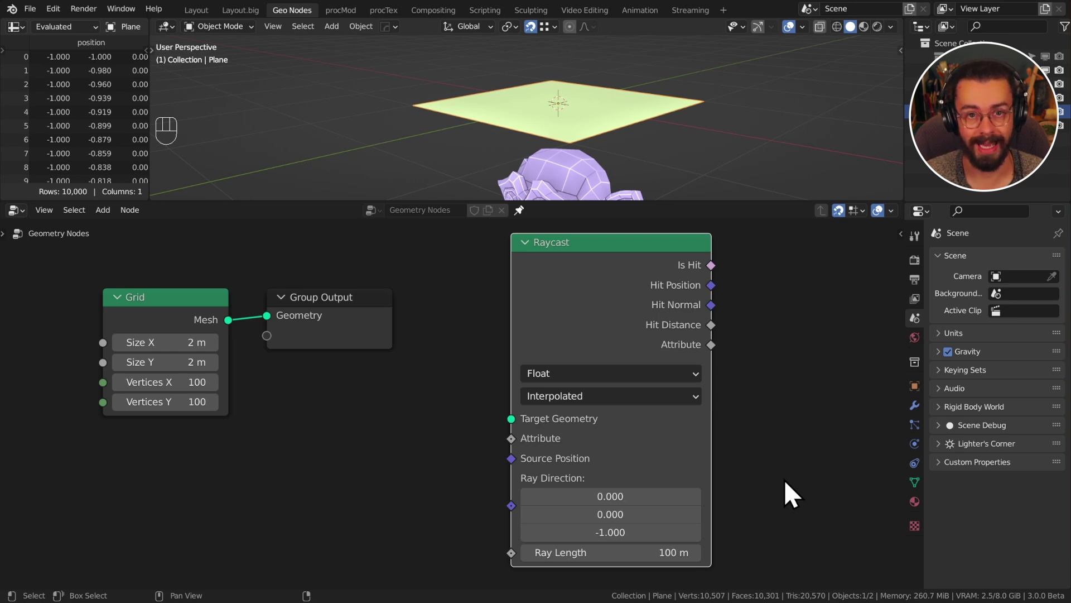
left_click_drag(711, 265, 798, 273)
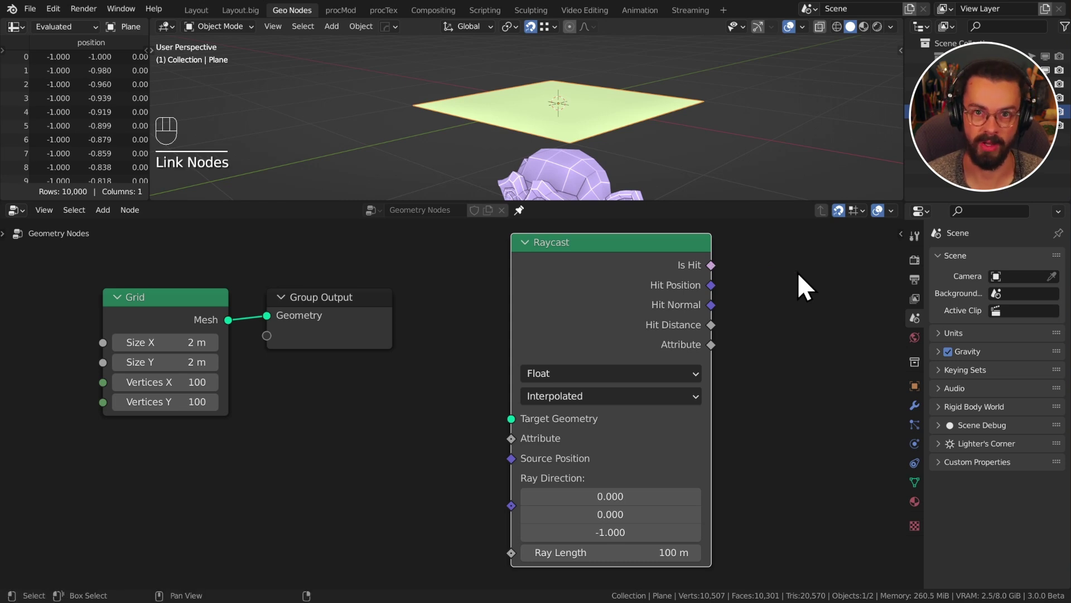
left_click_drag(711, 265, 763, 266)
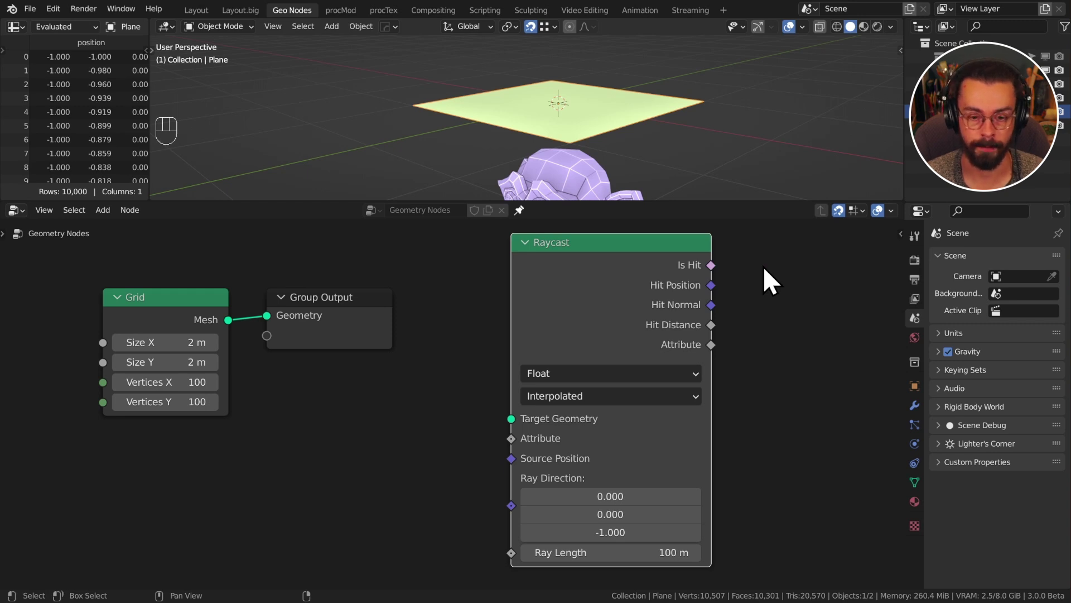
left_click_drag(511, 458, 448, 474)
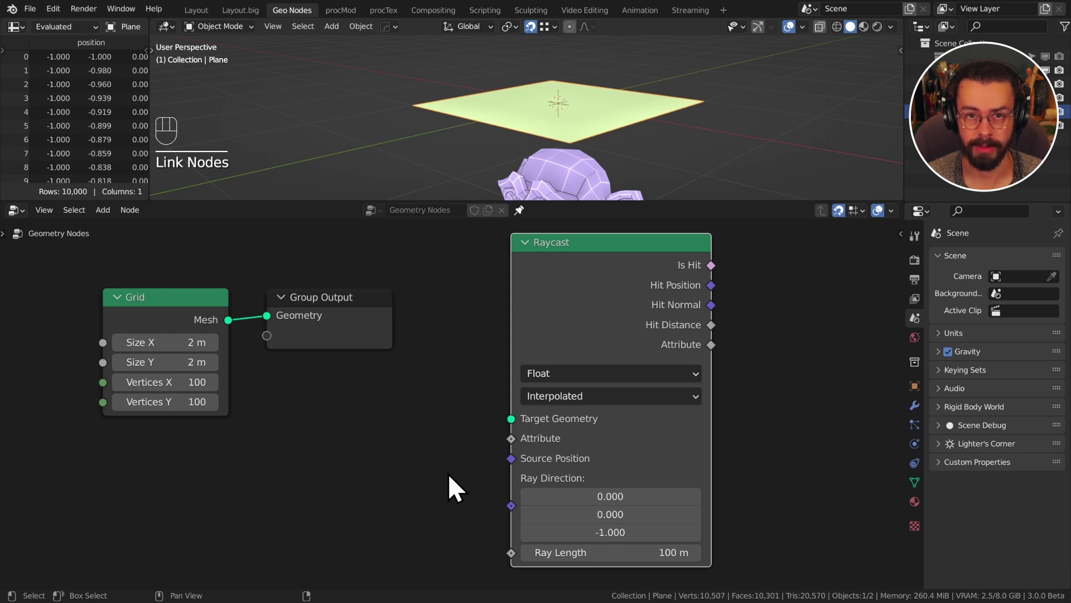
left_click_drag(512, 458, 412, 426)
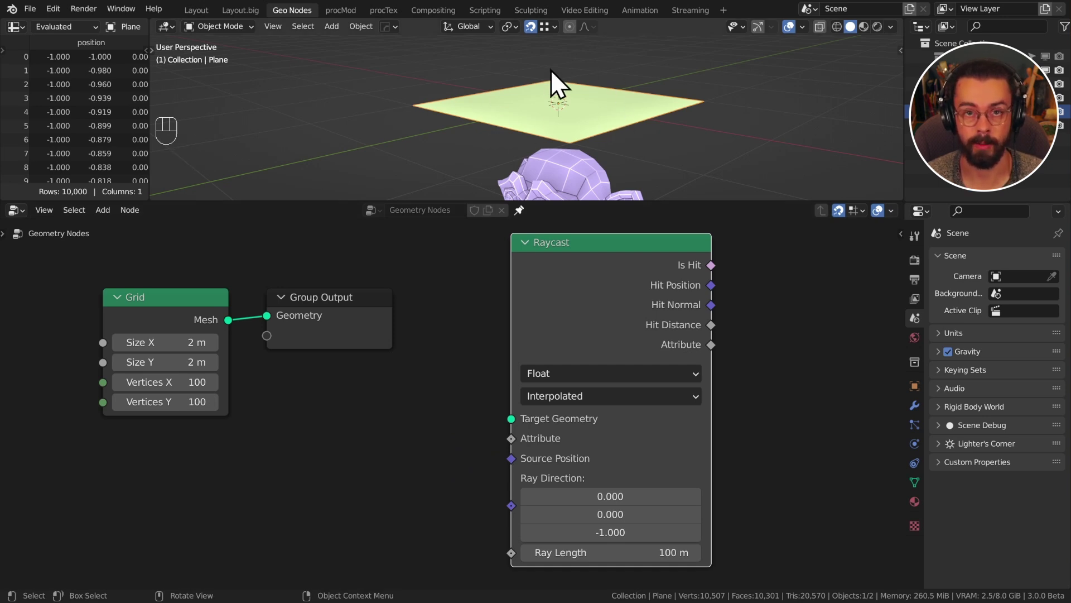
left_click(513, 438)
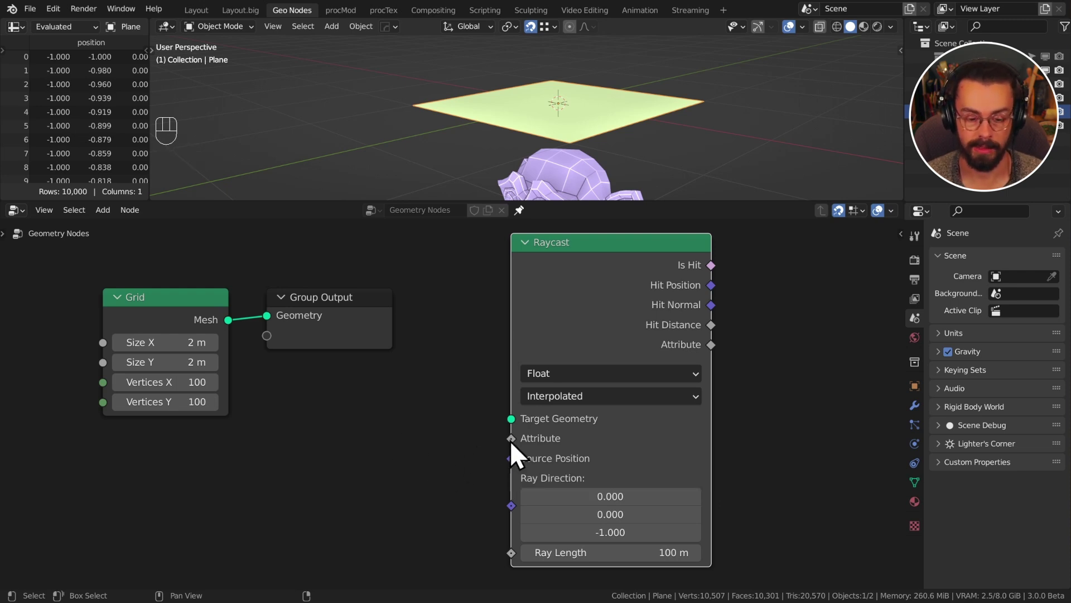
left_click_drag(511, 553, 414, 553)
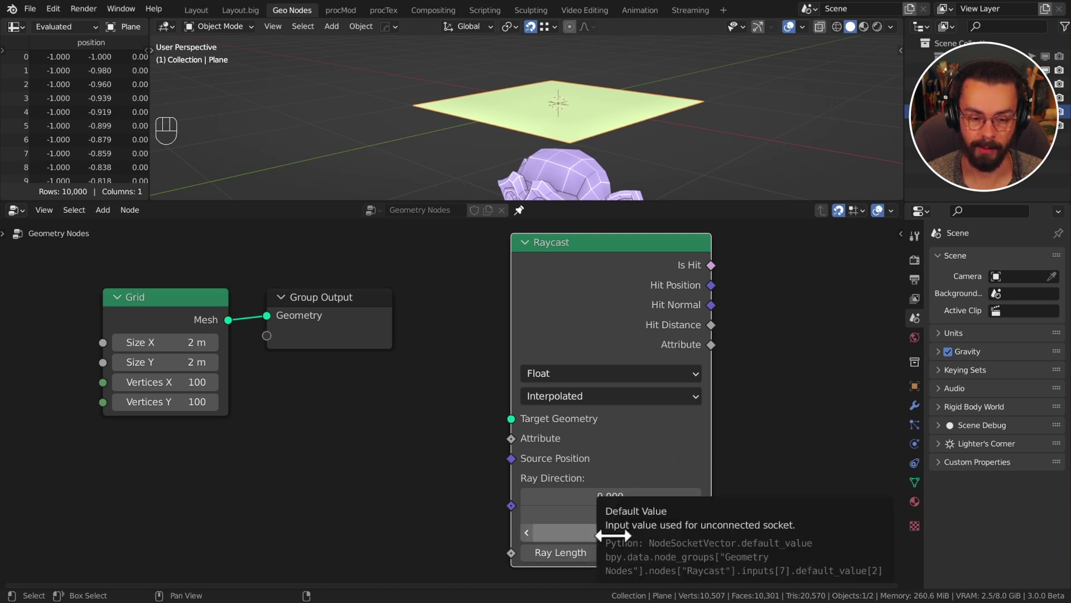
- Hide the plane and enlarge the 3D viewport to give the monkey more room
scroll(634, 541, "down", 2)
key("h")
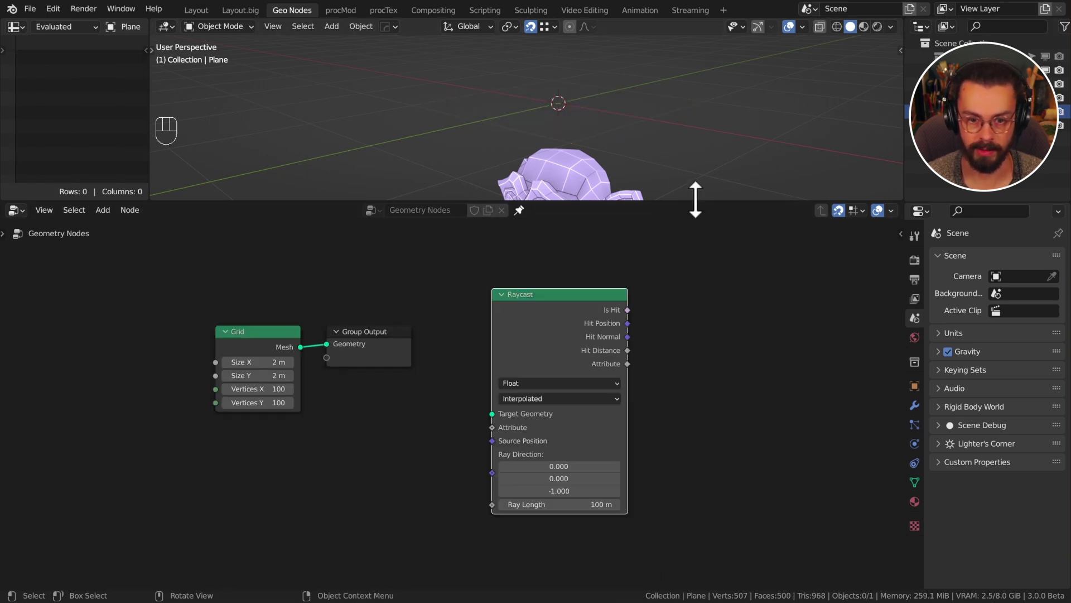
left_click_drag(696, 198, 681, 307)
left_click_drag(691, 203, 690, 317)
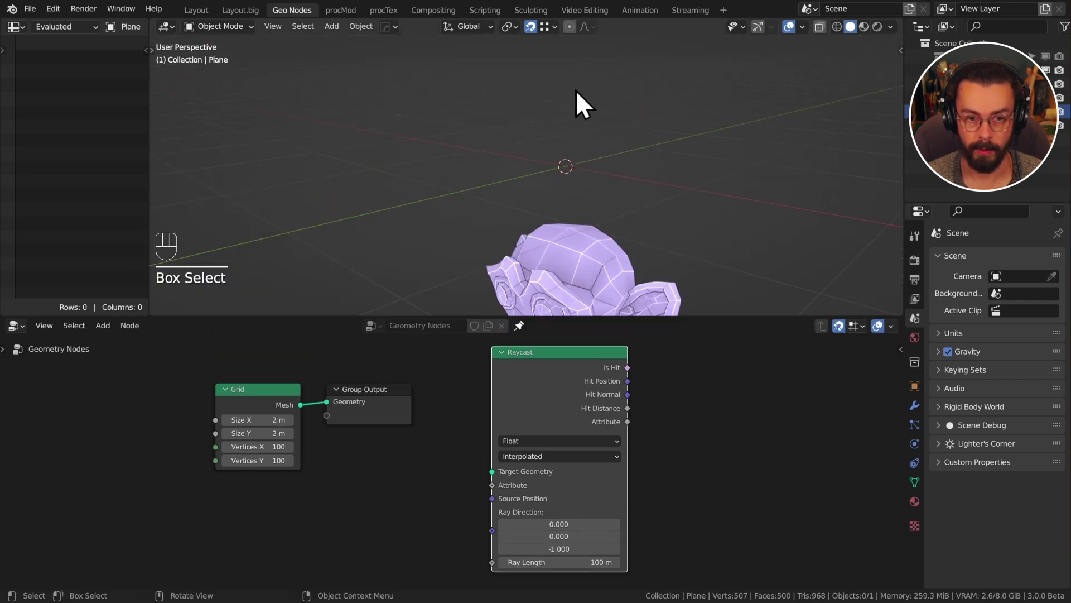
- Annotate a ray above the monkey: a small circled start point, a line straight down and a hit mark on its head
key("d")
left_click_drag(576, 78, 574, 82)
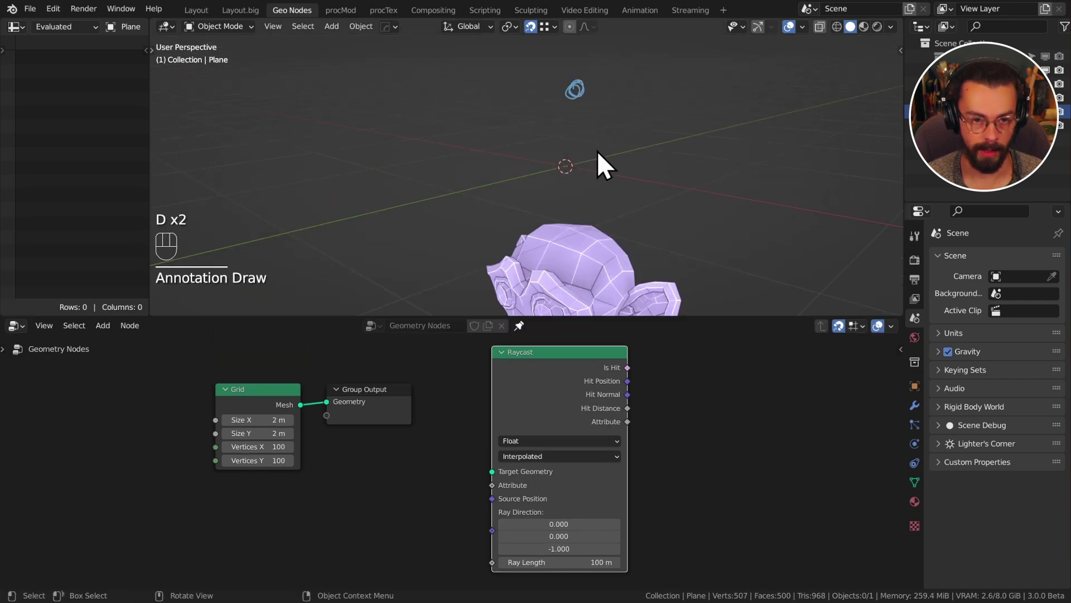
middle_click_drag(598, 152, 603, 144, "shift")
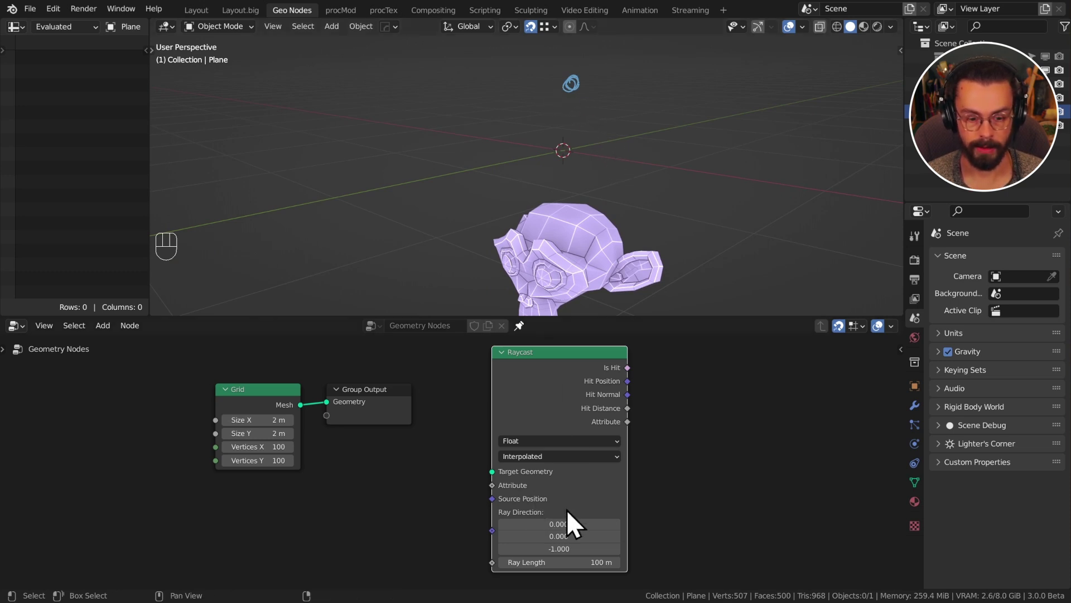
left_click(560, 547)
key("Escape")
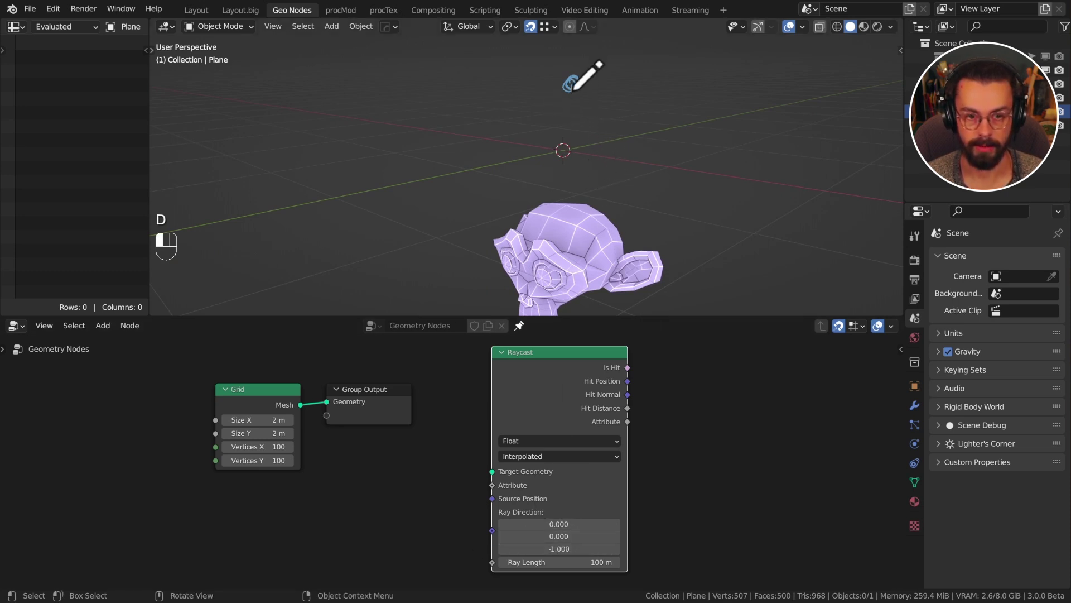
left_click_drag(572, 92, 570, 214)
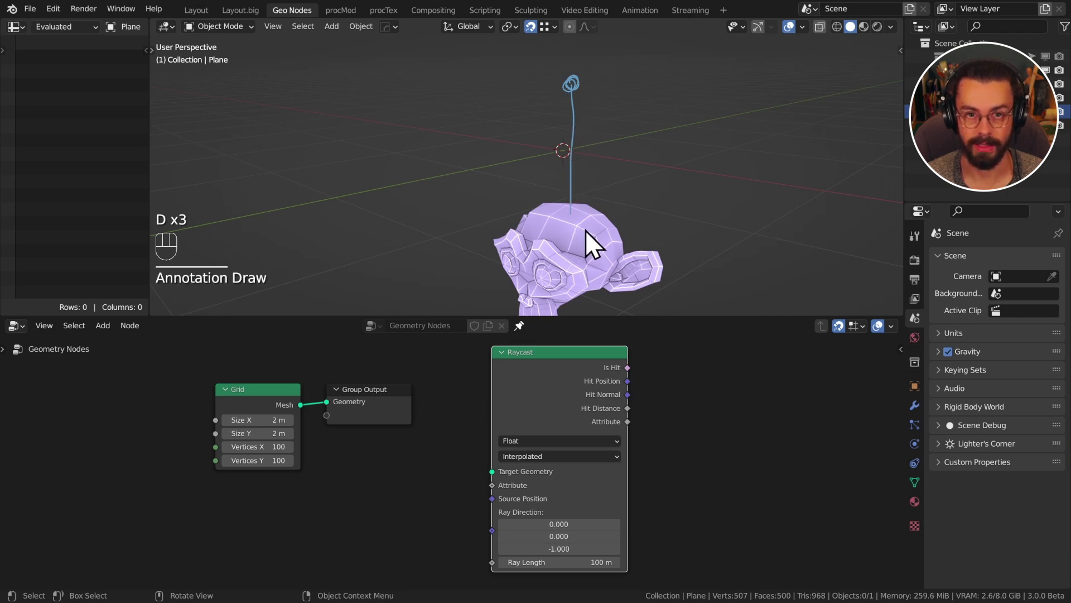
mouse_move(564, 213)
left_mouse_down()
mouse_move(579, 219)
mouse_move(568, 222)
left_mouse_up()
left_click_drag(571, 76, 569, 85)
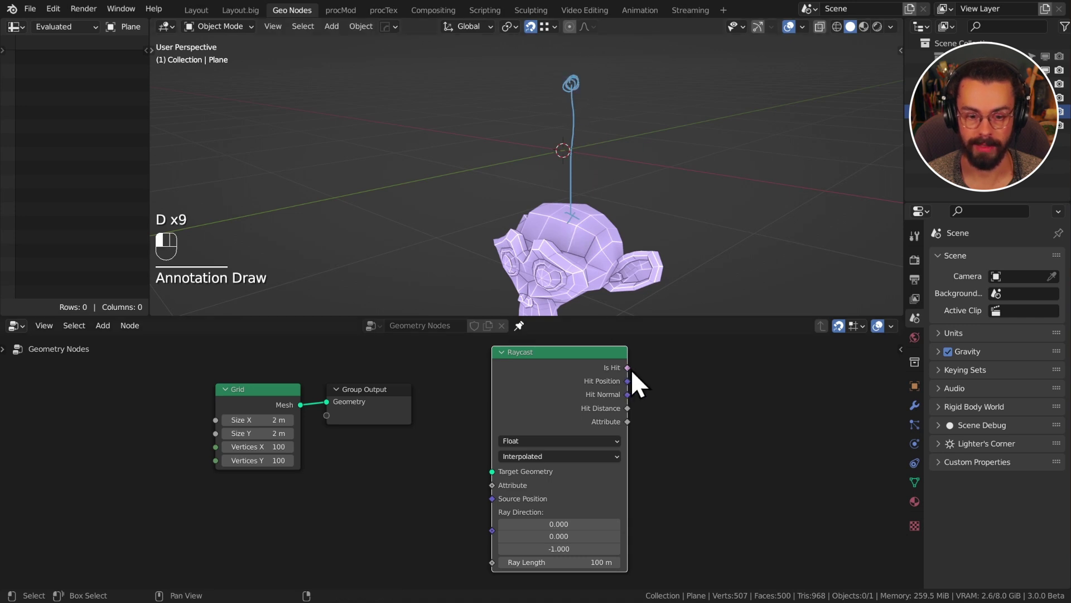
- Examine the Raycast node's Is Hit and Hit Position outputs up close
left_click_drag(642, 363, 701, 393)
middle_click_drag(686, 443, 648, 431)
scroll(648, 388, "up", 3)
middle_click_drag(669, 352, 607, 433)
scroll(607, 434, "up", 5)
scroll(614, 418, "up", 1)
left_click_drag(639, 403, 782, 406)
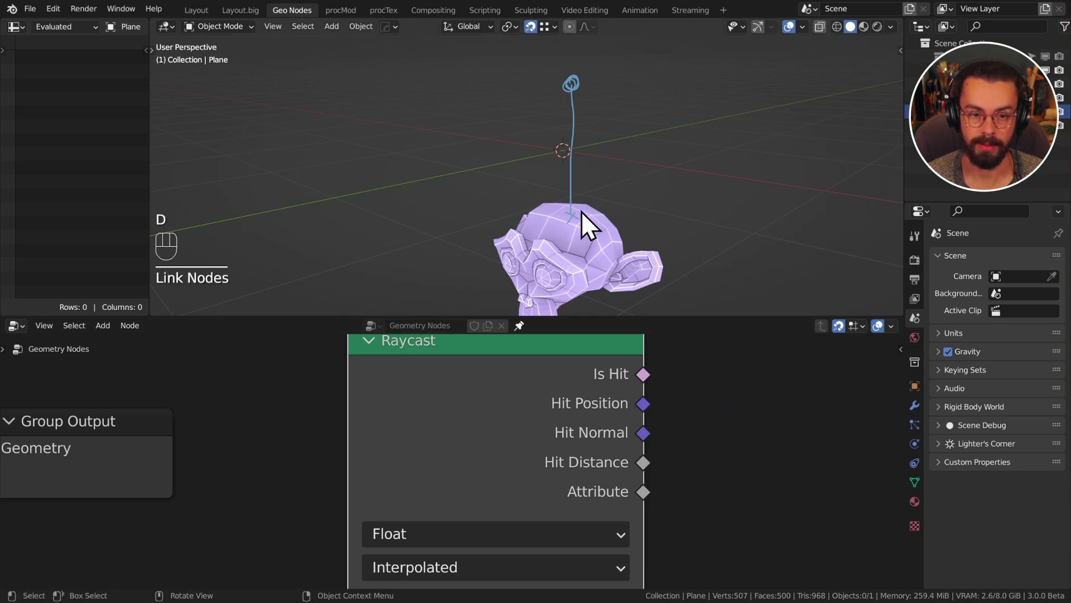
- Annotate the hit point with a circle and an outward normal arrow, and mark the ray's start point with a short line
mouse_move(580, 205)
left_mouse_down()
mouse_move(581, 226)
mouse_move(580, 204)
left_mouse_up()
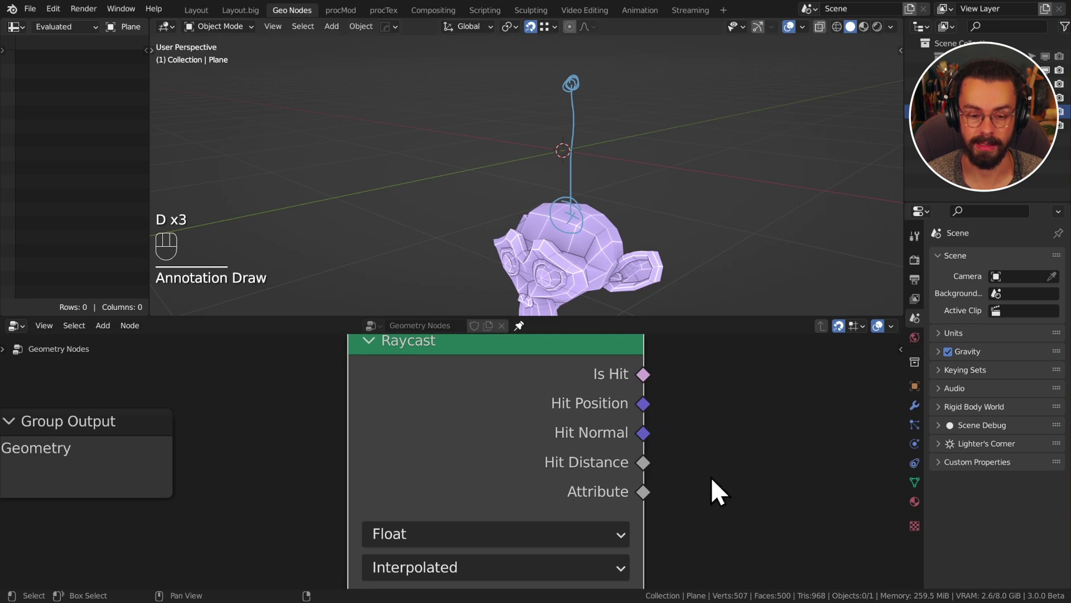
left_click_drag(643, 433, 682, 320)
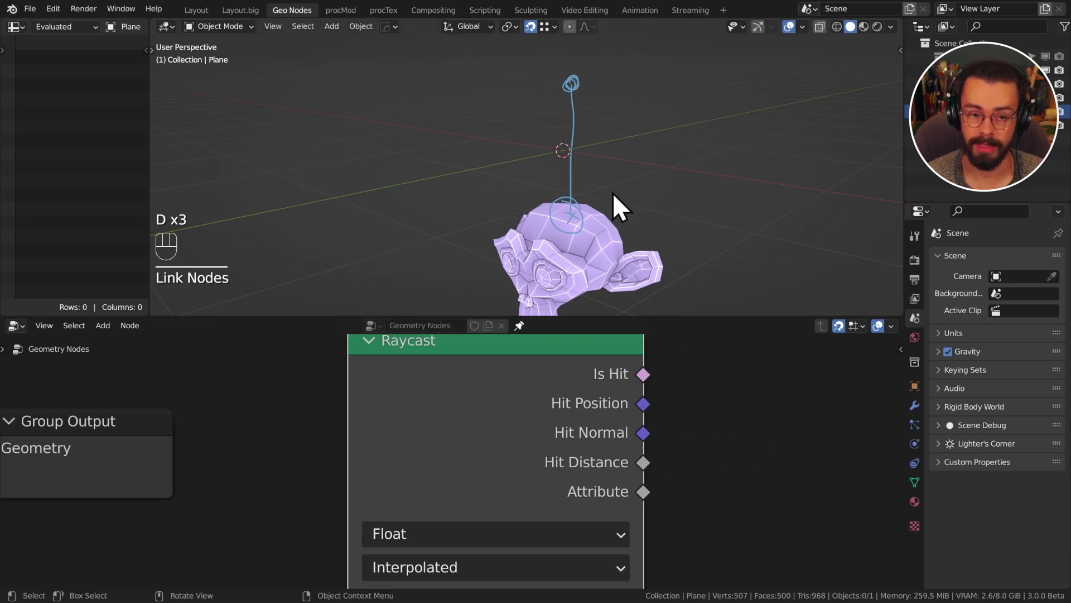
mouse_move(572, 217)
left_mouse_down()
mouse_move(597, 178)
mouse_move(589, 187)
left_mouse_up()
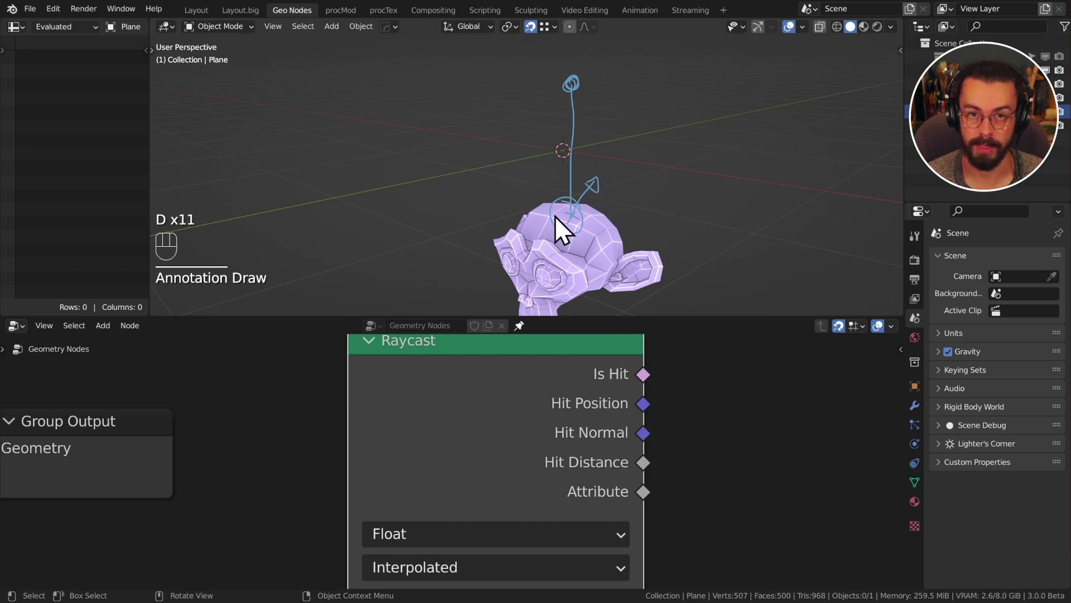
left_click_drag(657, 472, 534, 122)
left_click_drag(540, 85, 567, 84)
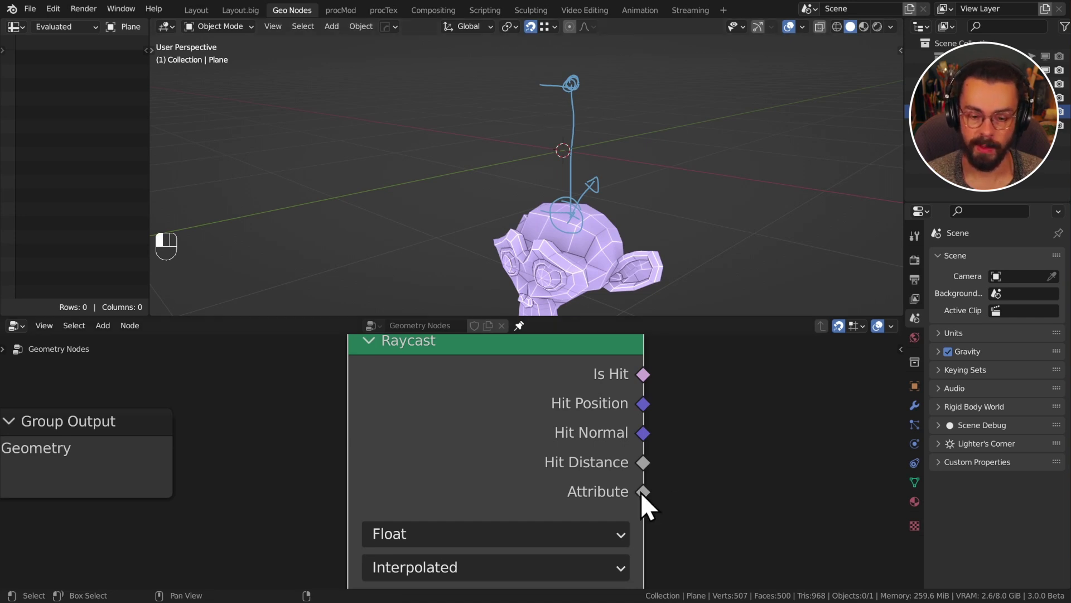
- Examine the Raycast node's Attribute and Hit Distance outputs
left_click_drag(650, 494, 736, 487)
scroll(667, 422, "down", 5)
middle_click_drag(659, 471, 688, 433)
scroll(681, 437, "down", 1)
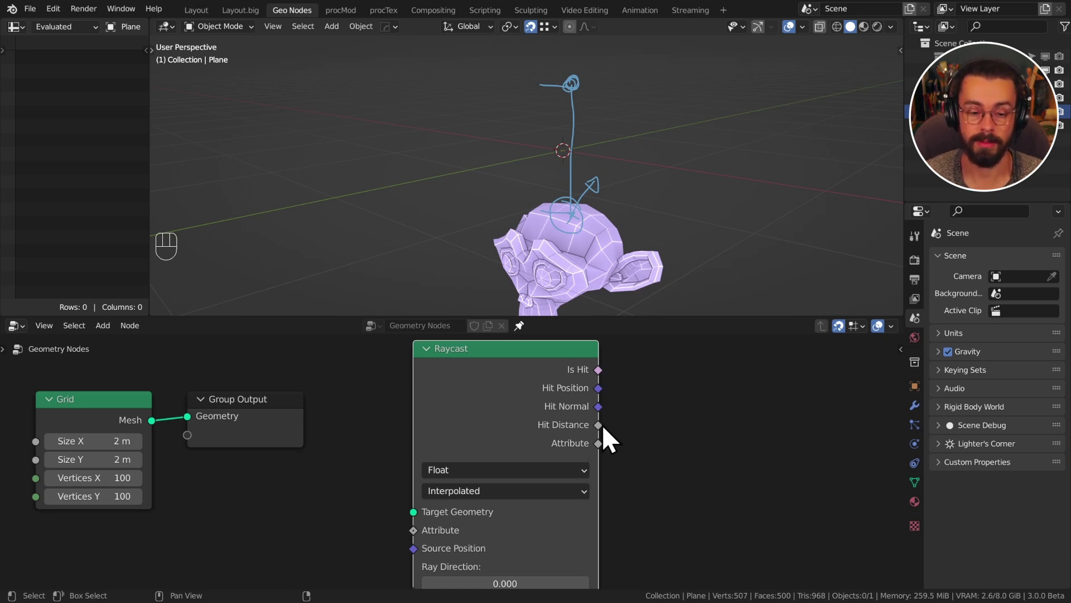
left_click_drag(598, 425, 797, 440)
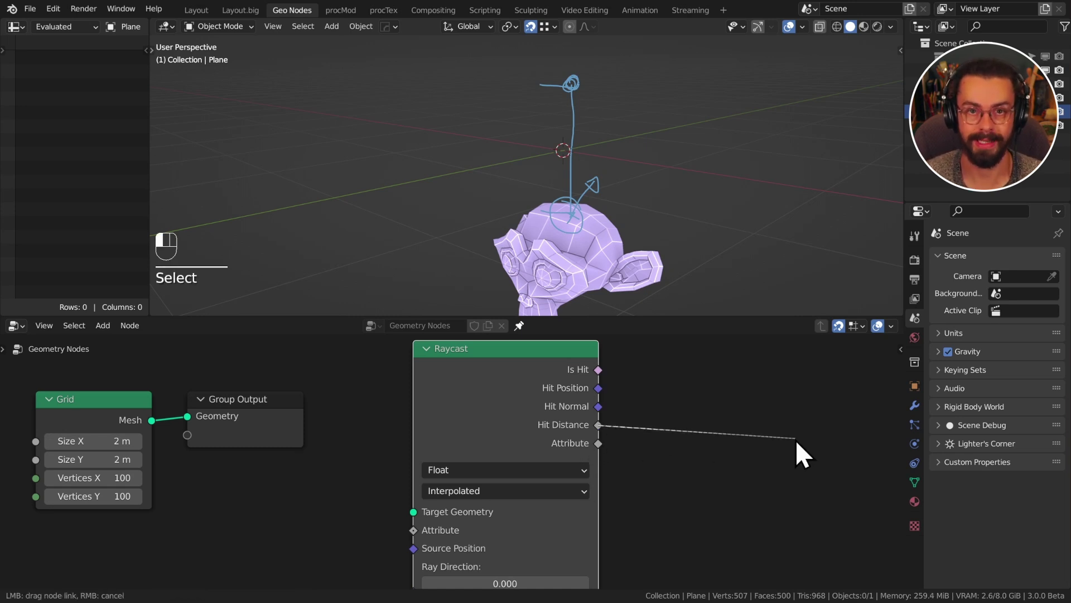
left_click_drag(795, 439, 795, 439)
scroll(649, 479, "down", 1)
left_click(648, 478)
scroll(599, 433, "down", 1)
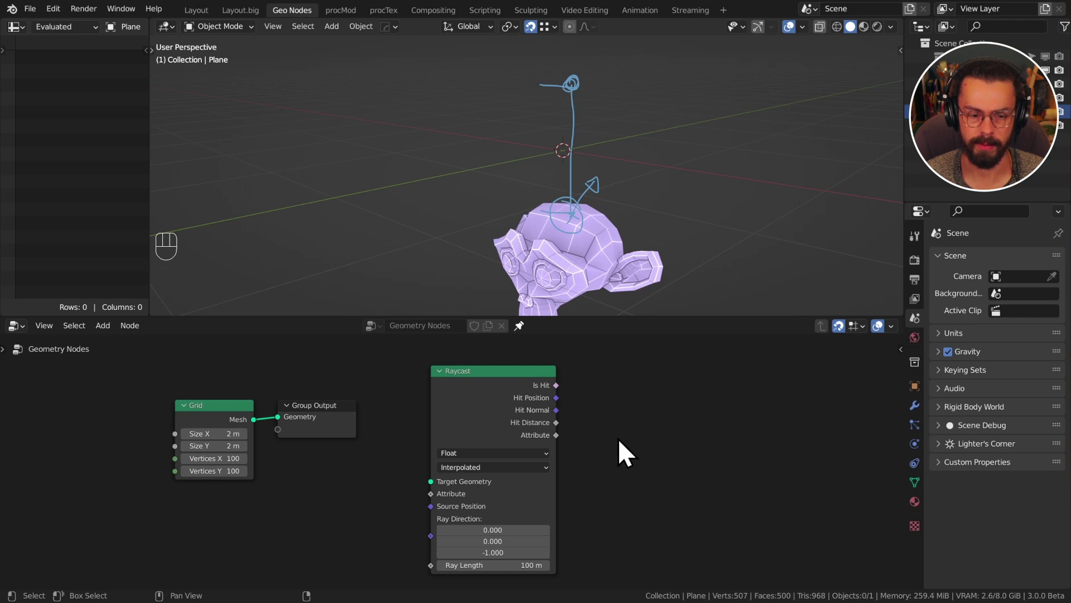
- Examine the Raycast node's data type and its Interpolated and Nearest mapping options
scroll(618, 438, "up", 3)
left_click_drag(681, 395, 746, 394)
left_click(547, 433)
left_click(546, 433)
left_click(554, 432)
left_click(554, 432)
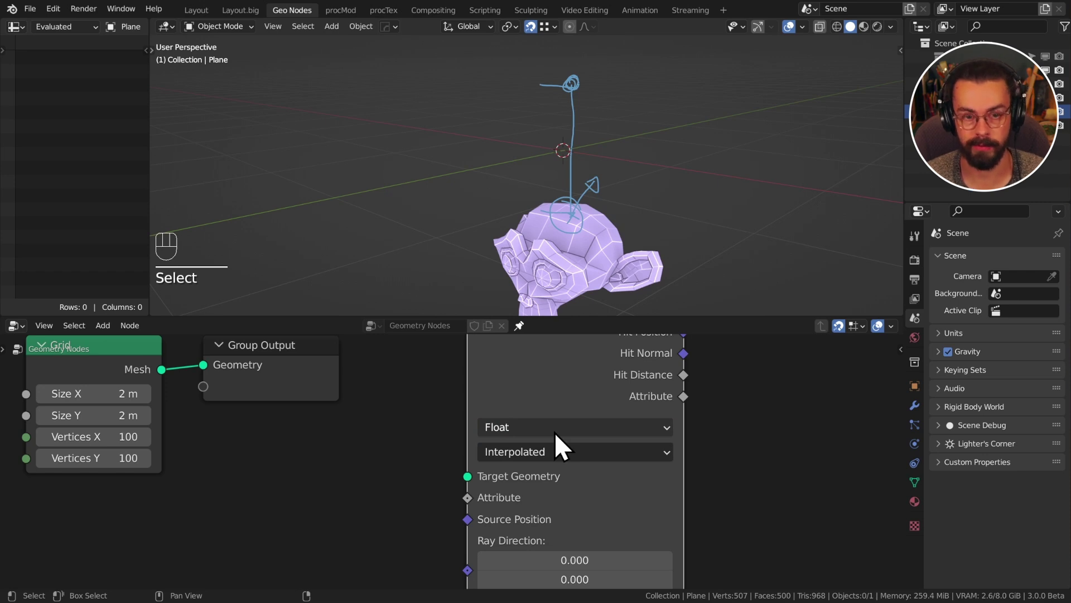
left_click(568, 450)
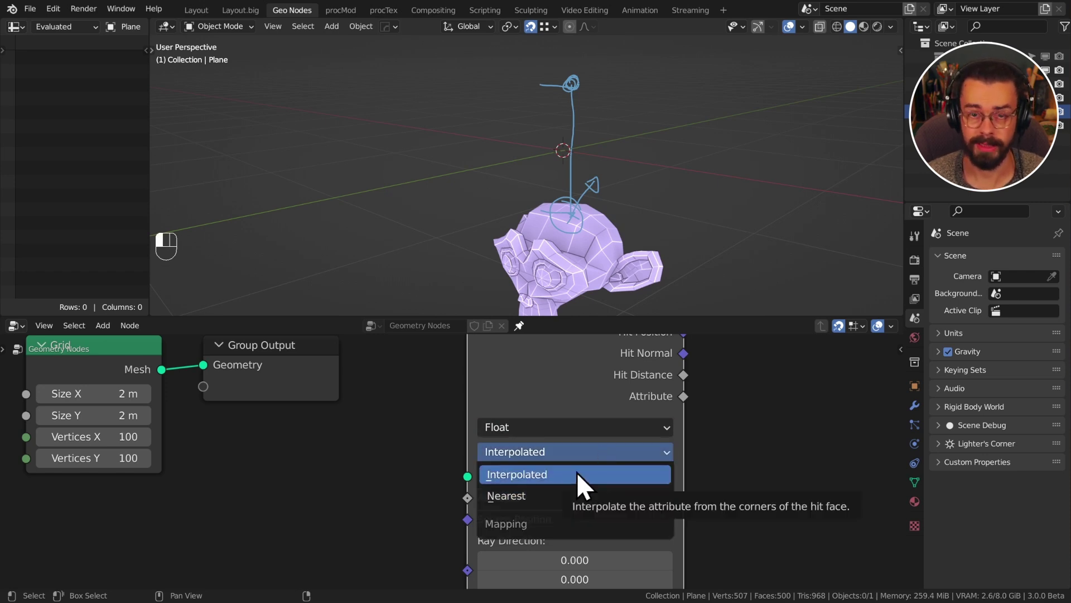
left_click(591, 372)
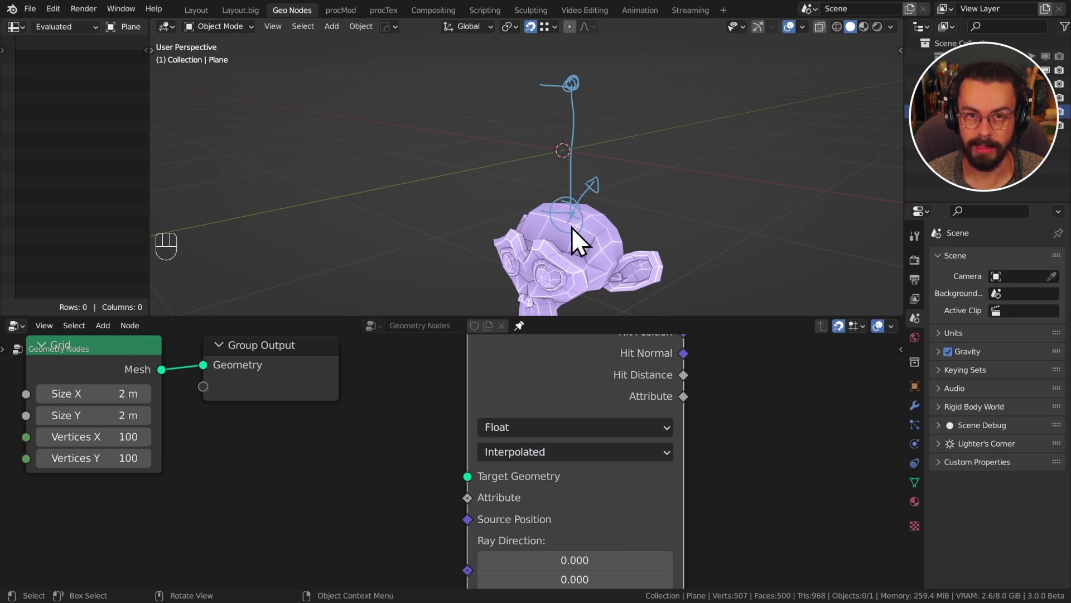
left_click(577, 445)
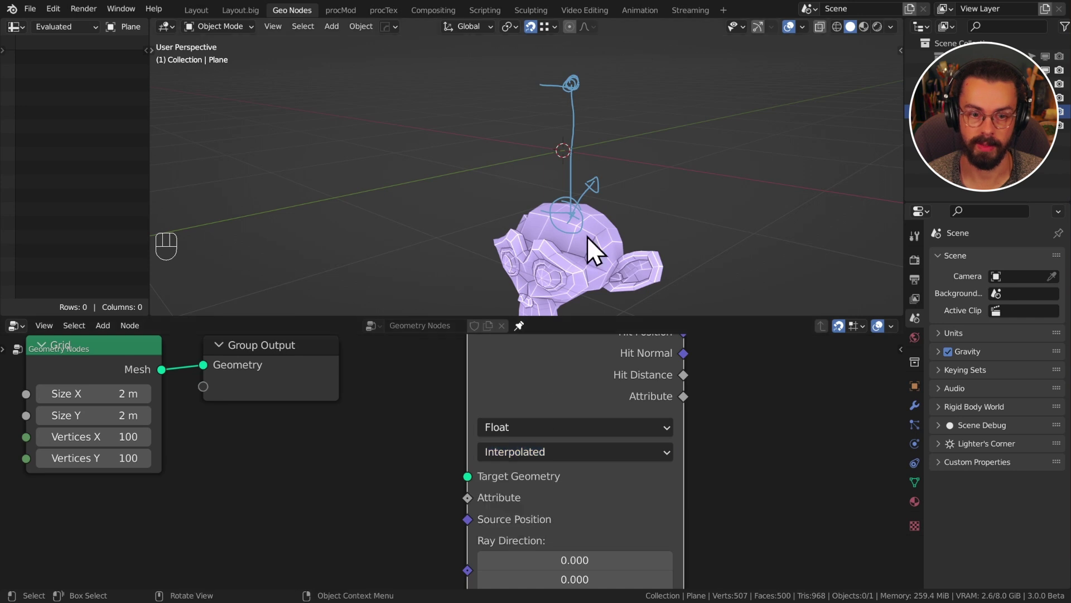
- Annotate a circle around a nearby corner of the hit face on the monkey's head
mouse_move(595, 190)
middle_mouse_down()
mouse_move(600, 204)
mouse_move(580, 203)
middle_mouse_up()
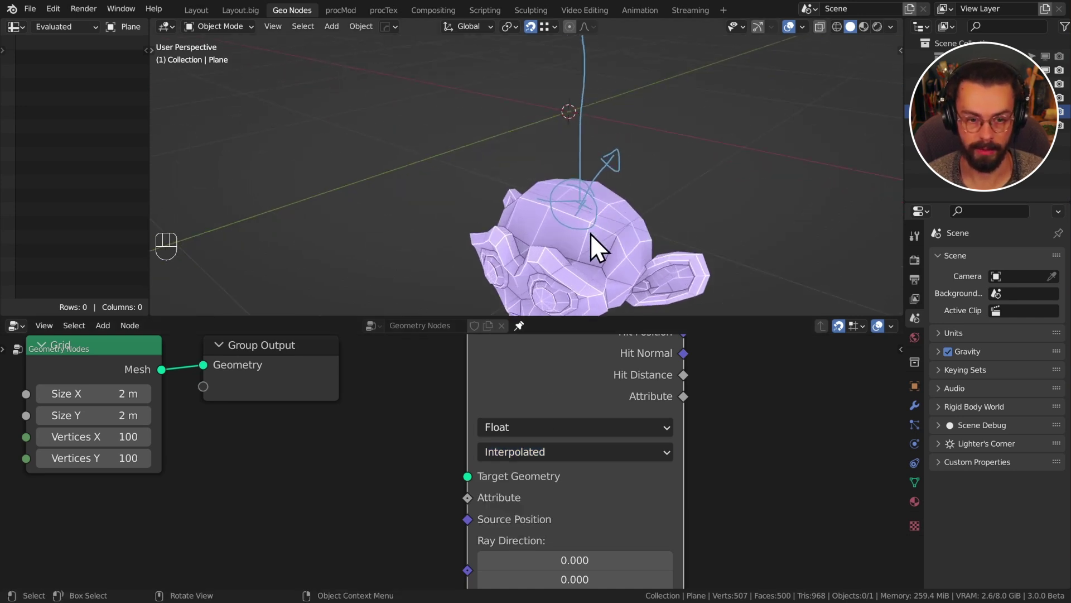
mouse_move(584, 230)
left_mouse_down()
mouse_move(597, 221)
mouse_move(587, 211)
left_mouse_up()
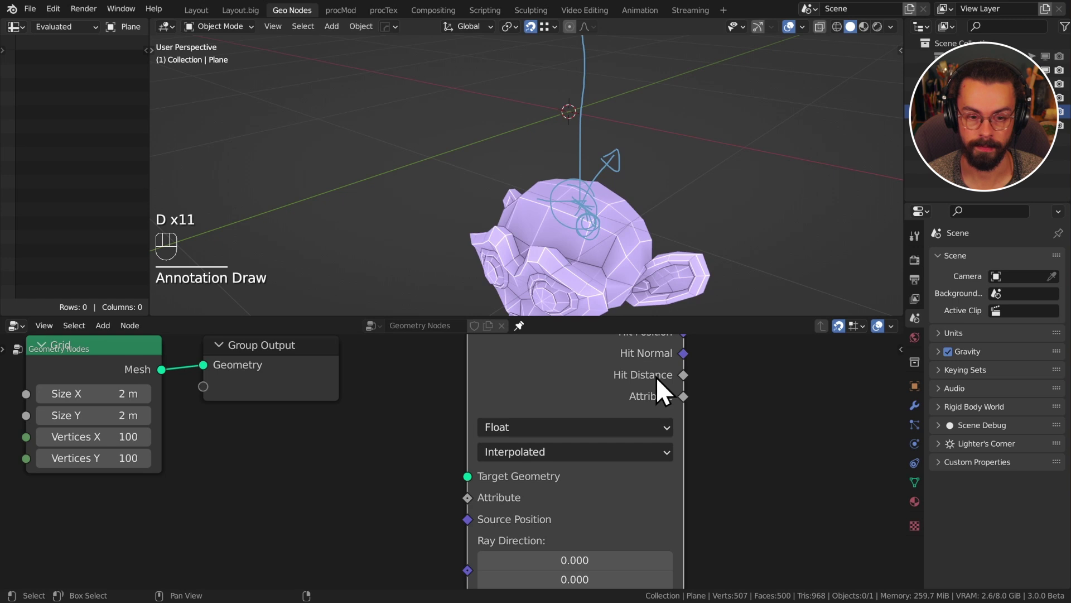
- Erase the annotations around the monkey and show the plane again
key("Home")
mouse_move(629, 163)
middle_mouse_down()
mouse_move(635, 186)
mouse_move(614, 183)
middle_mouse_up()
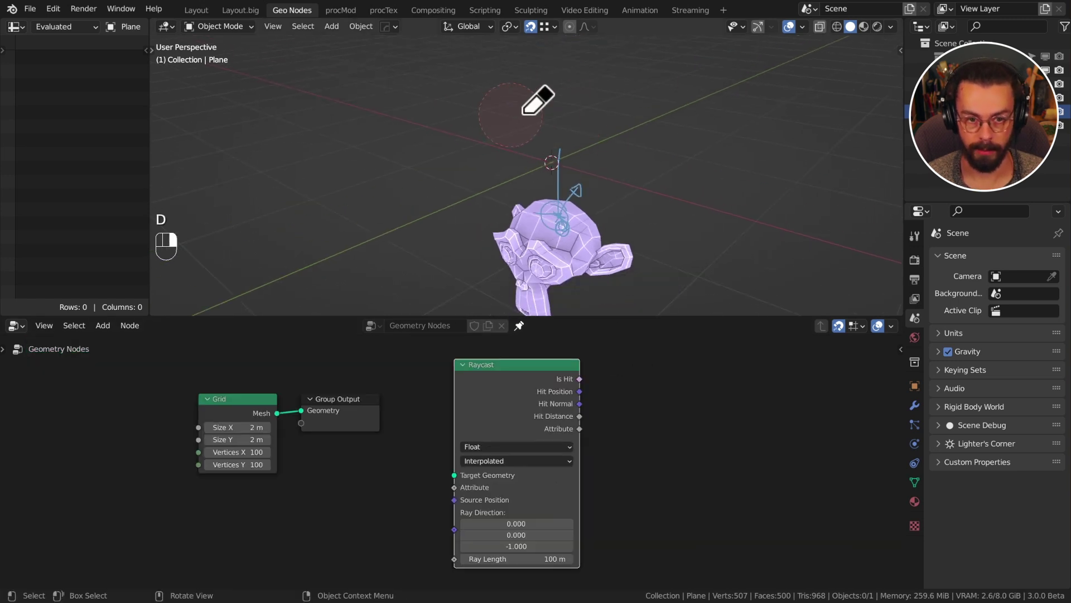
right_click_drag(533, 113, 579, 220)
left_click(1045, 112)
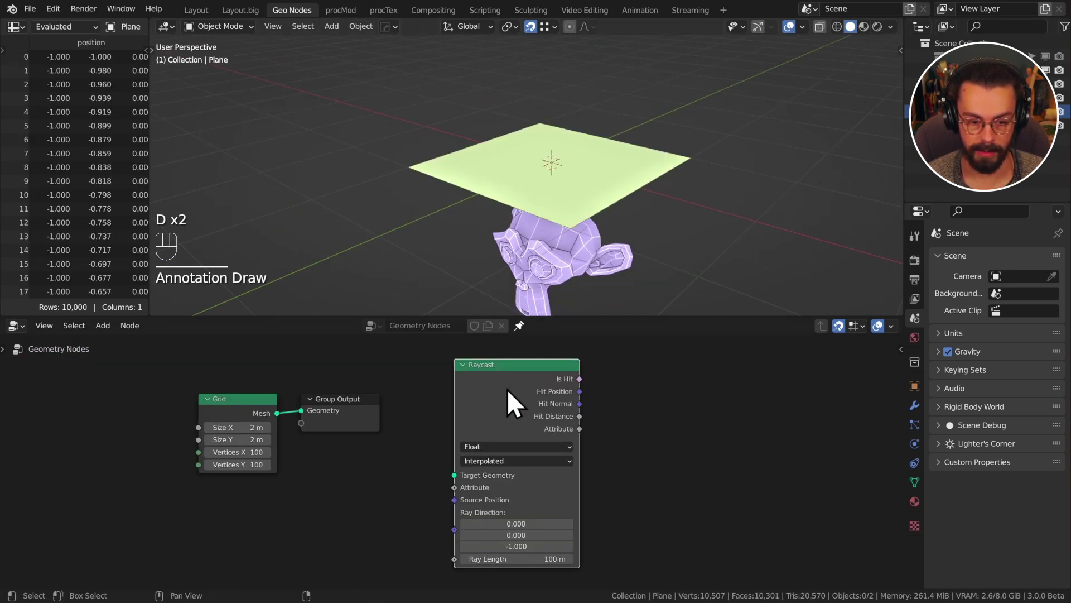
- Move the Raycast node beneath the Grid node and enlarge the node editor
middle_click_drag(510, 389, 626, 378)
left_click_drag(626, 378, 375, 495)
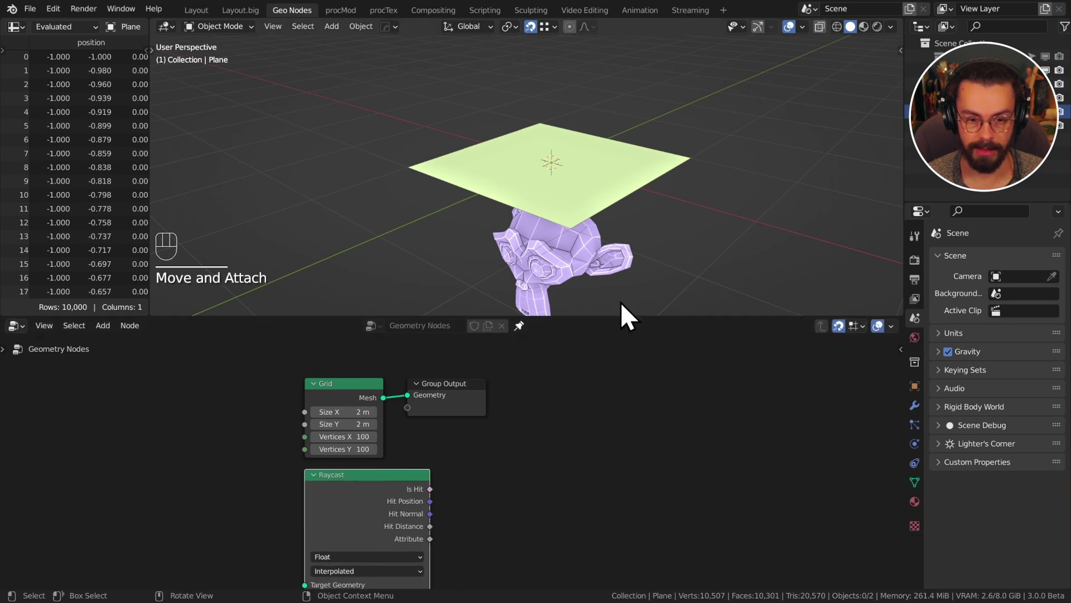
left_click_drag(635, 317, 641, 253)
scroll(644, 208, "down", 1)
middle_click_drag(644, 207, 659, 163, "shift")
- Add an Object Info node for Suzanne in Relative mode and connect its Geometry to the Raycast node's Target Geometry
left_click_drag(966, 126, 167, 500)
left_click(162, 515)
middle_click_drag(171, 516, 248, 438)
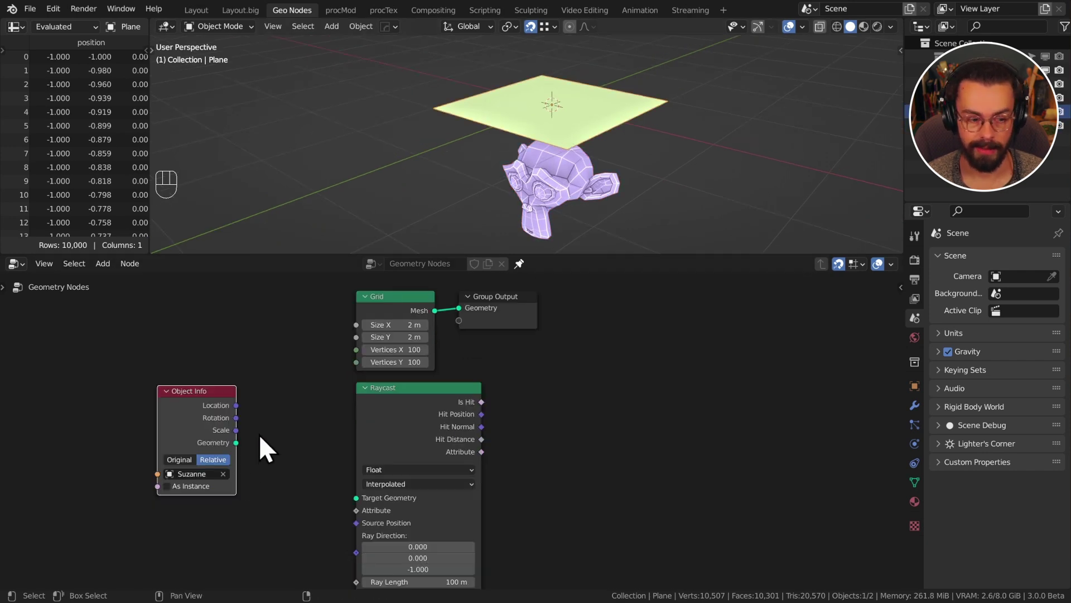
left_click_drag(236, 445, 359, 499)
left_click_drag(178, 414, 282, 406)
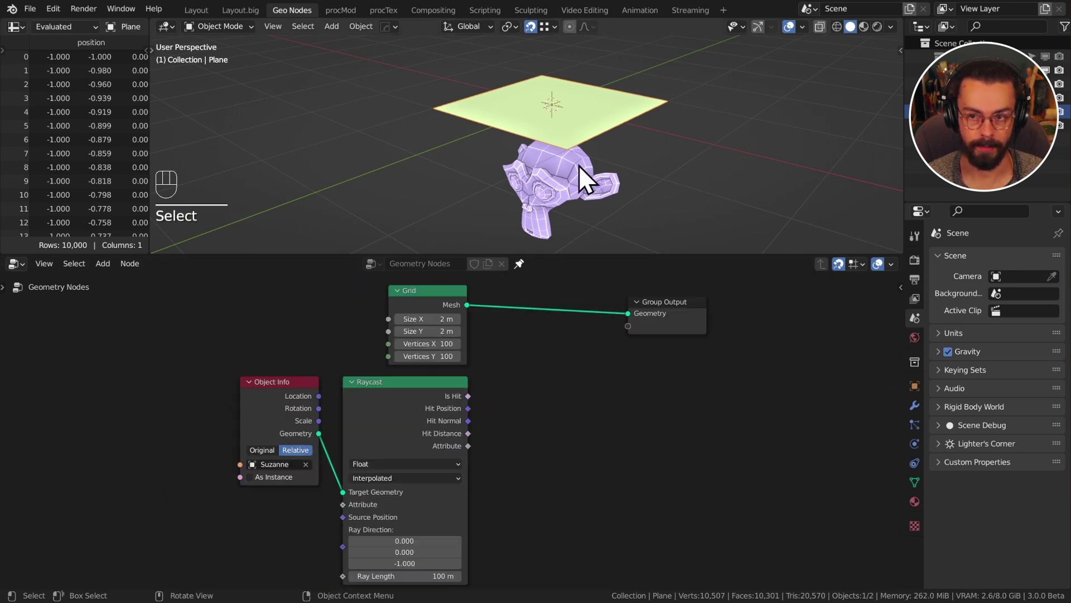
- Examine the grid's position above the monkey from front and perspective views, and the Raycast node's Ray Direction
middle_click_drag(578, 165, 590, 139)
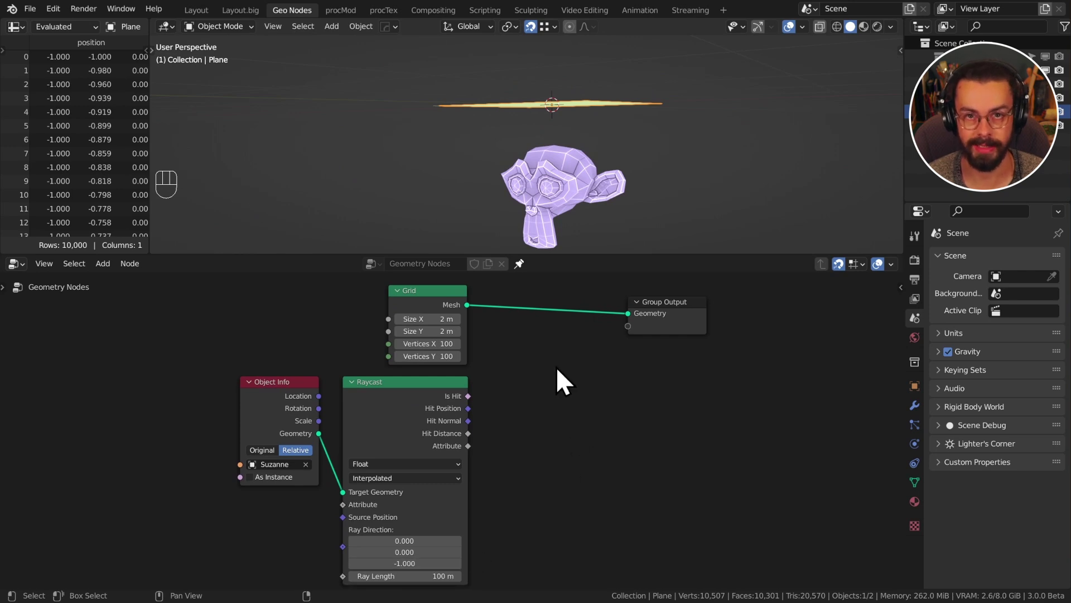
middle_click_drag(620, 151, 613, 150)
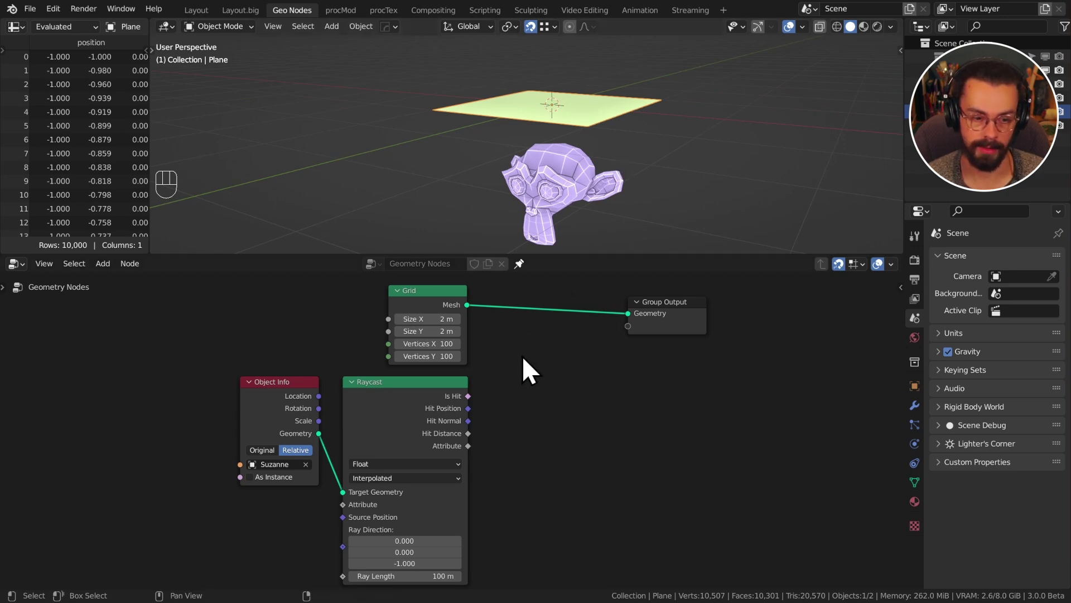
middle_click_drag(525, 350, 531, 363)
left_click(447, 315)
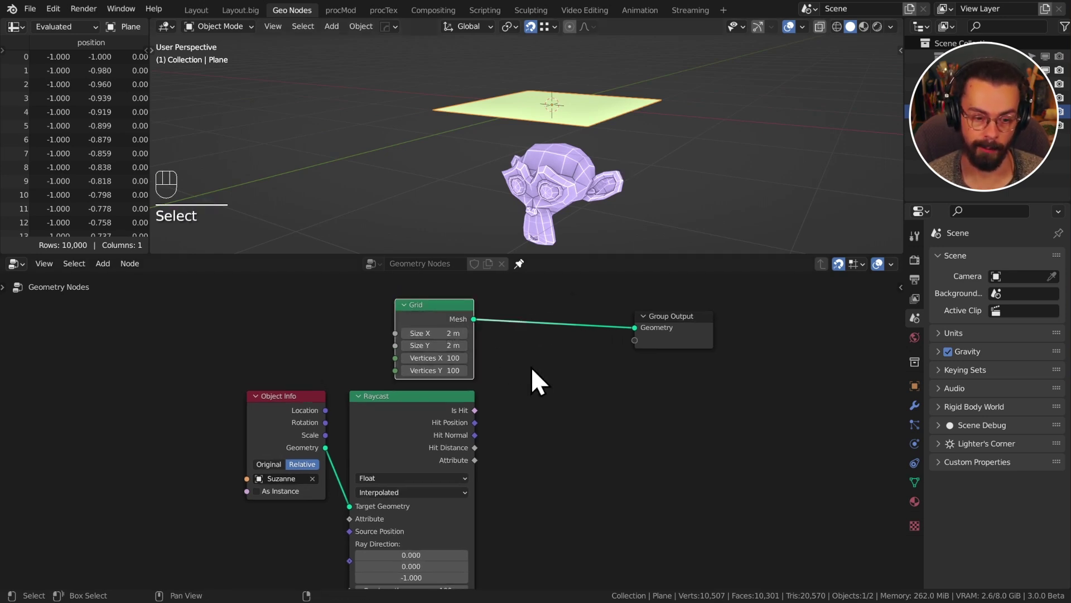
middle_click_drag(554, 420, 555, 408)
key("KP_1")
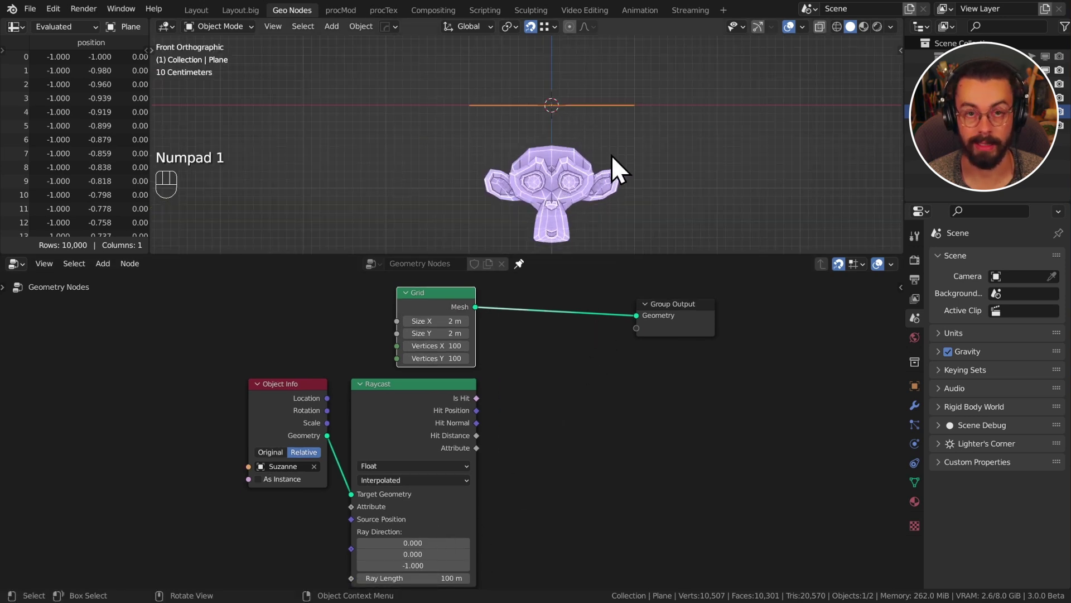
middle_click_drag(621, 149, 609, 171)
key("KP_1")
middle_click_drag(656, 143, 587, 169)
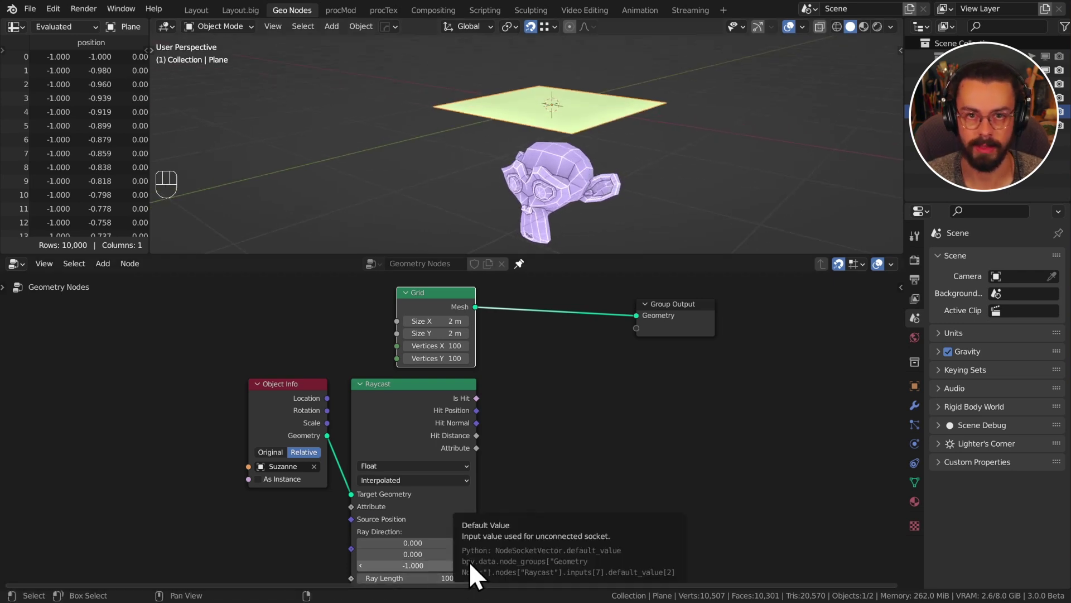
middle_click_drag(468, 561, 473, 555)
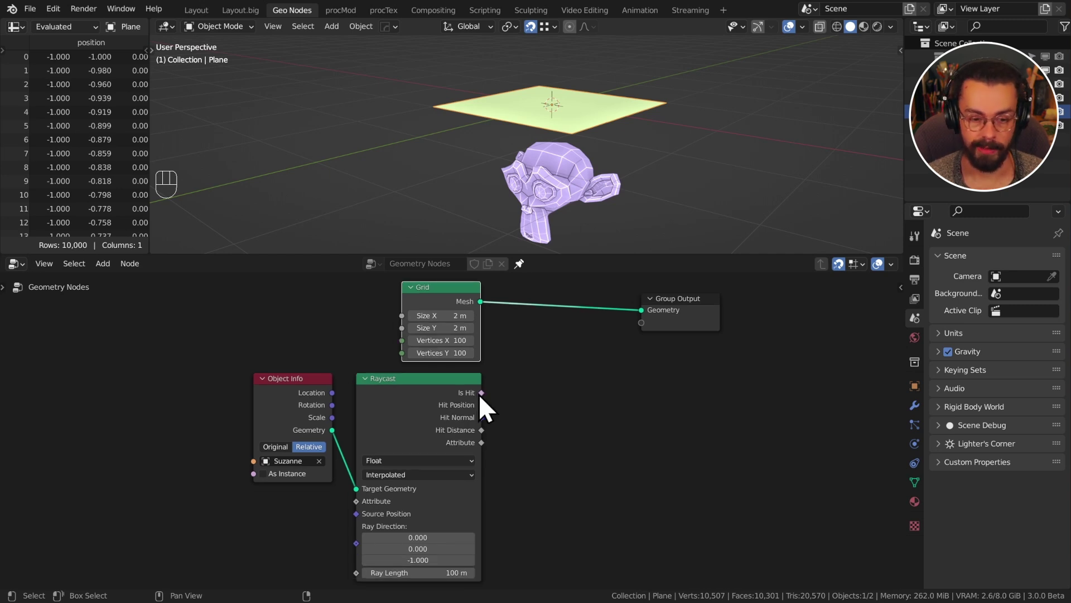
- Make room before the Group Output node and insert a Set Position node between Grid and Group Output
left_click_drag(481, 393, 583, 387)
left_click_drag(481, 405, 628, 434)
left_click_drag(667, 329, 730, 351)
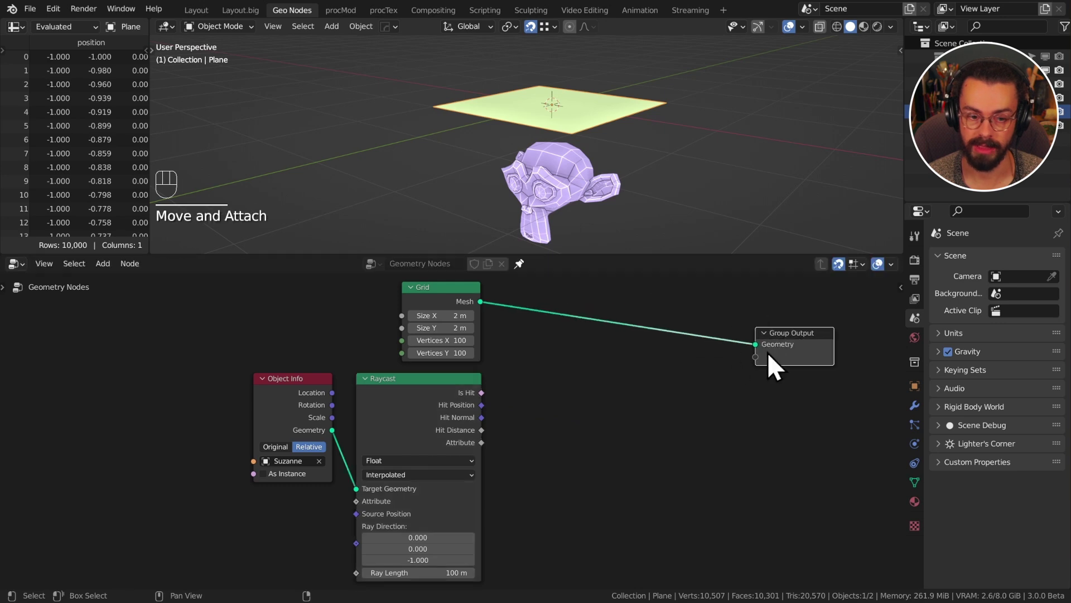
key("shift+a")
mouse_move(657, 352)
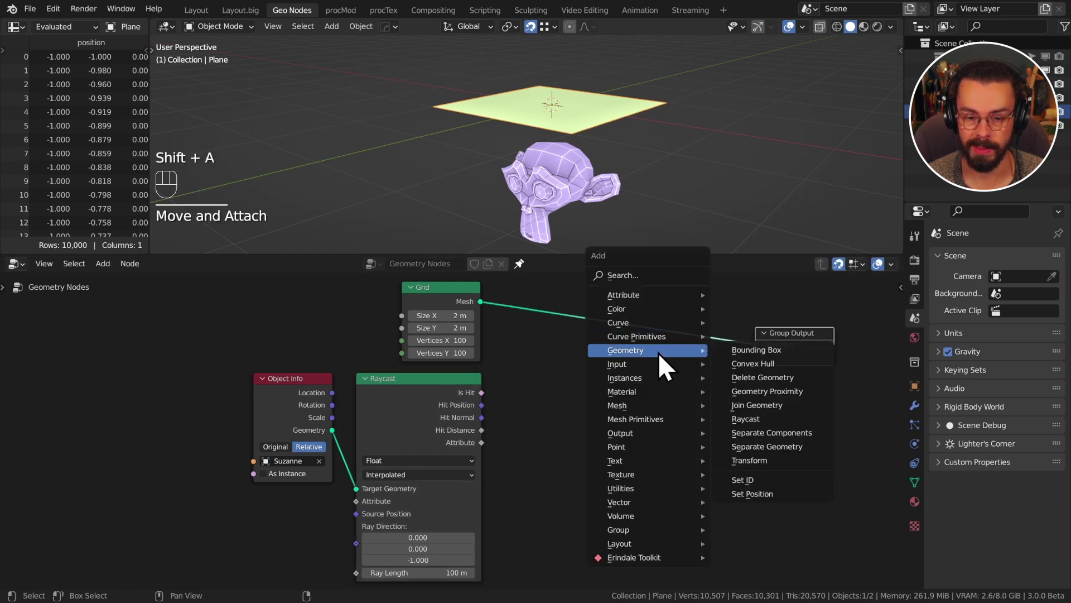
left_click(776, 492)
left_click(581, 304)
- Connect the Raycast node's Hit Position to Set Position's Position and its Is Hit to Selection
left_click_drag(481, 405, 584, 363)
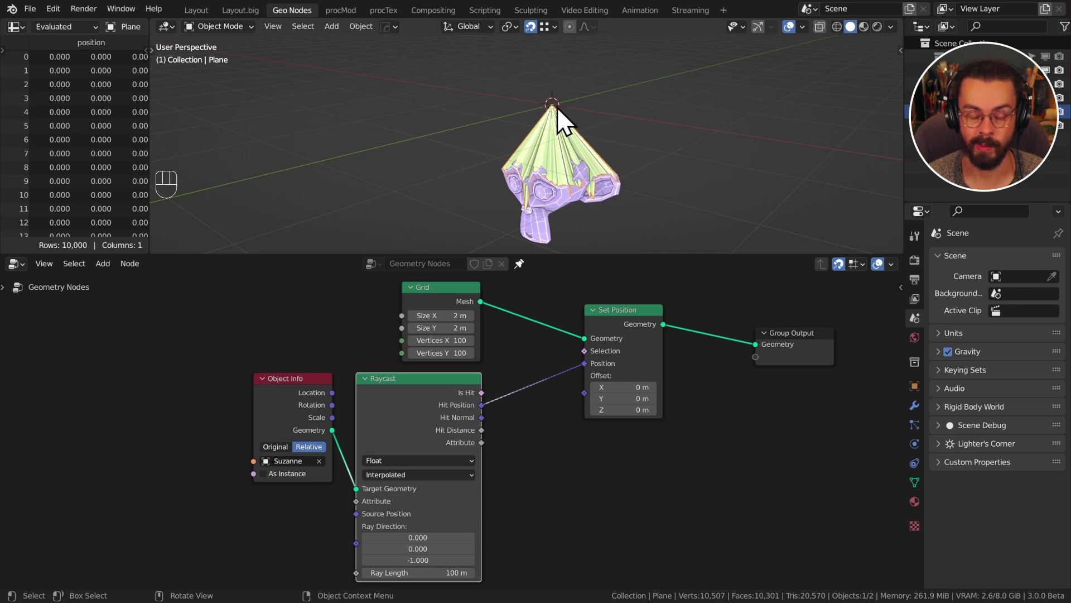
middle_click_drag(659, 375, 625, 376)
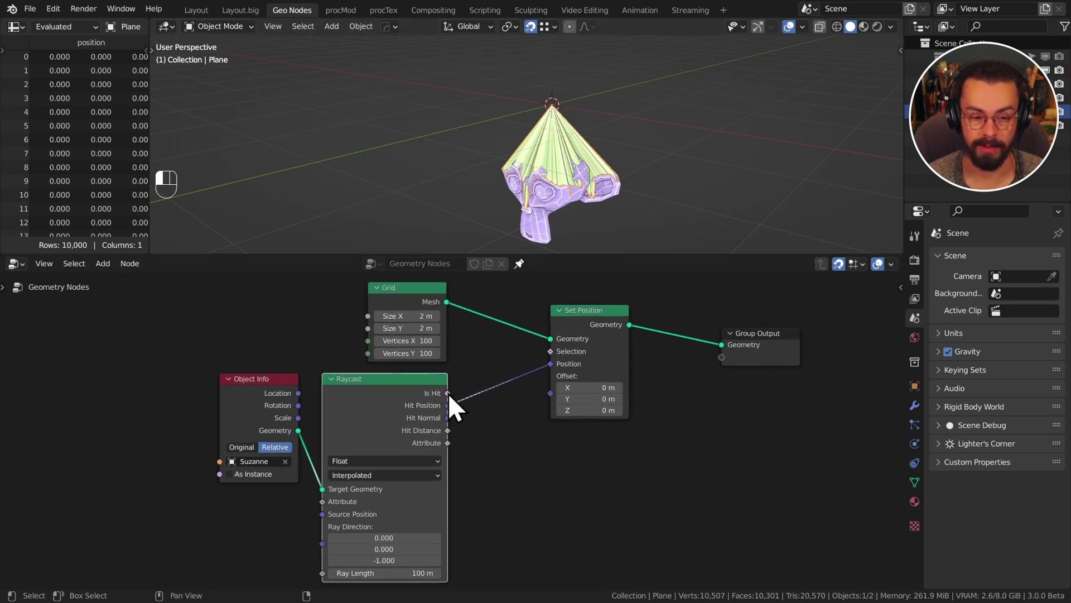
left_click_drag(449, 393, 554, 351)
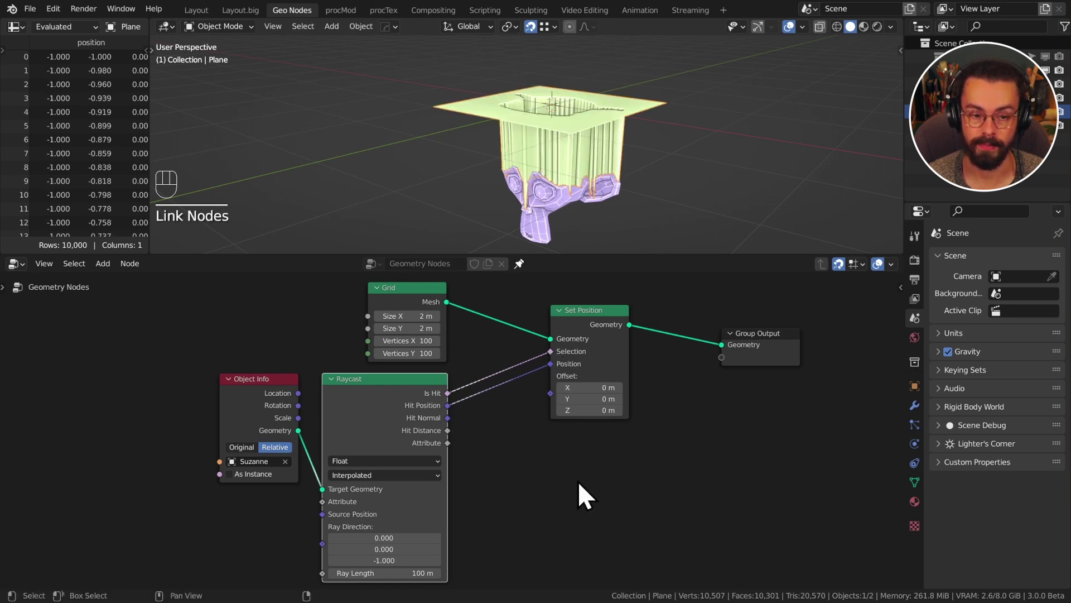
- Shift the Set Position node slightly toward Group Output and move Suzanne sideways so it sits off-centre beneath the grid
middle_click_drag(604, 189, 653, 146)
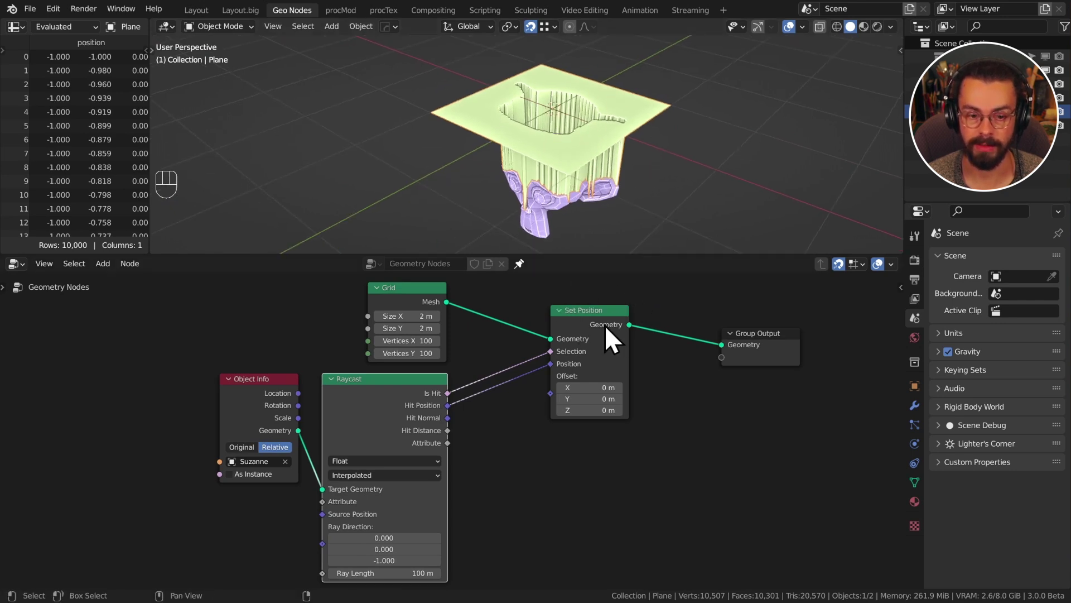
left_click_drag(598, 326, 616, 313)
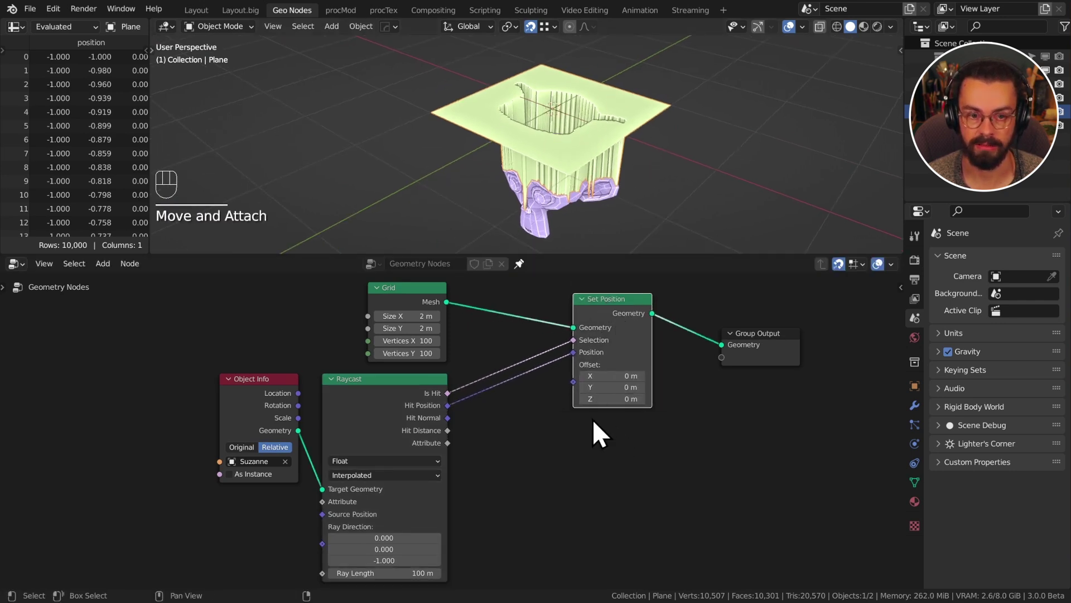
middle_click_drag(580, 200, 572, 172)
left_click(561, 217)
key("g")
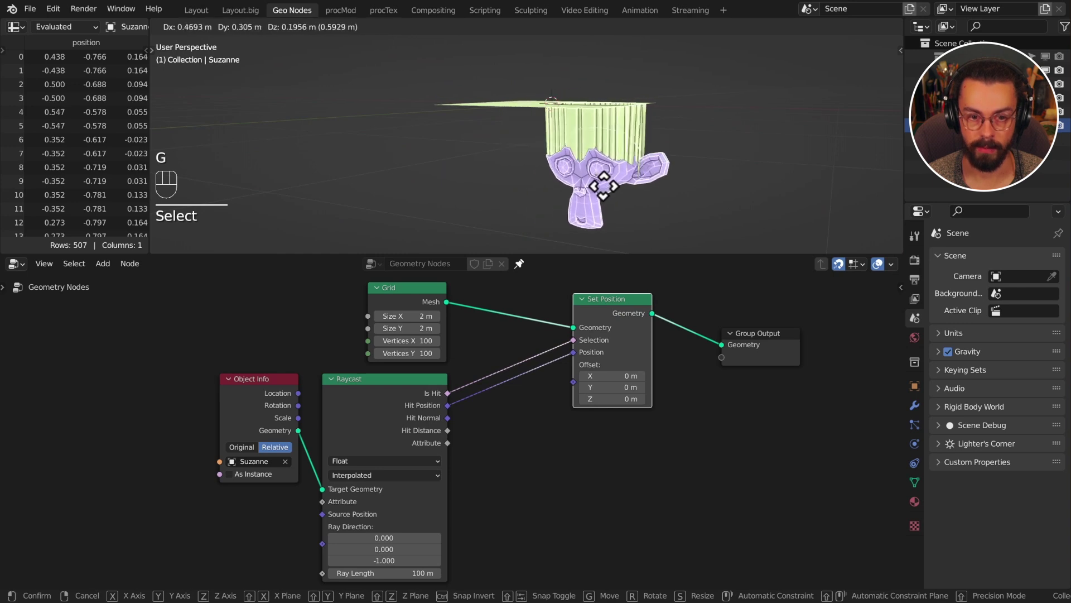
left_click(635, 189)
middle_click_drag(631, 189, 636, 132)
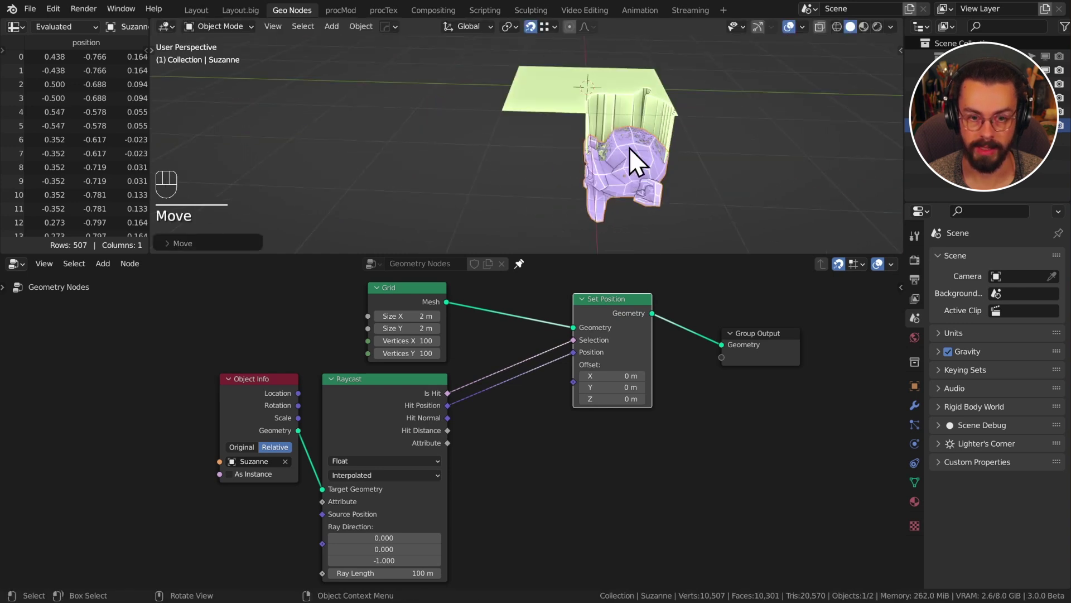
- Set the Set Position node's Z offset to 0.03 m to lift the projected grid off Suzanne's surface
scroll(625, 390, "up", 2)
mouse_move(605, 370)
left_mouse_down("shift")
mouse_move(619, 370)
mouse_move(606, 369)
left_mouse_up("shift")
middle_click_drag(679, 117, 600, 156)
scroll(600, 155, "up", 5)
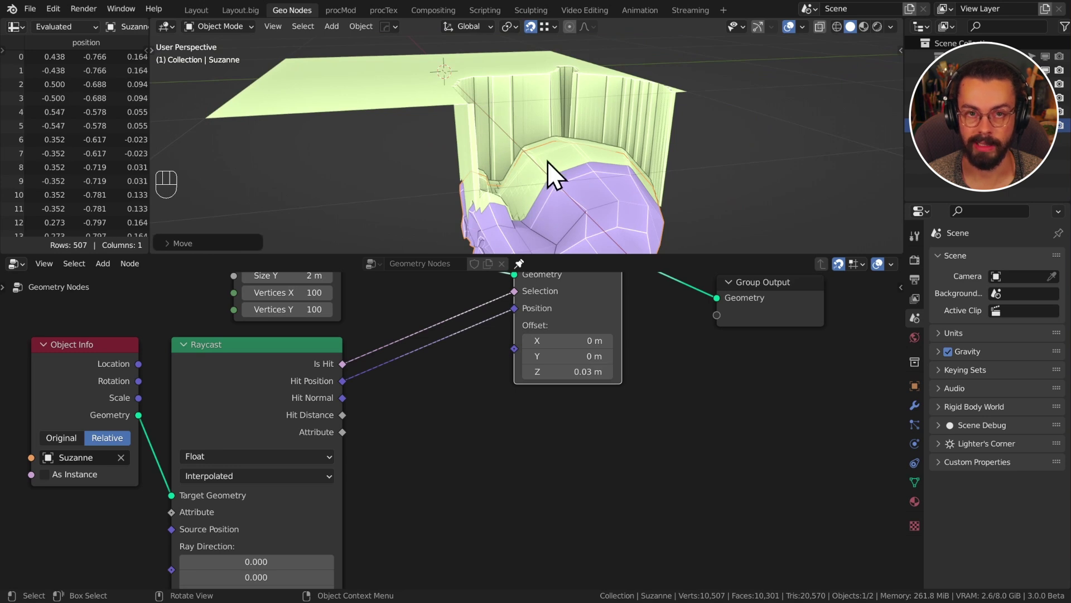
scroll(565, 184, "down", 3)
scroll(227, 513, "down", 1)
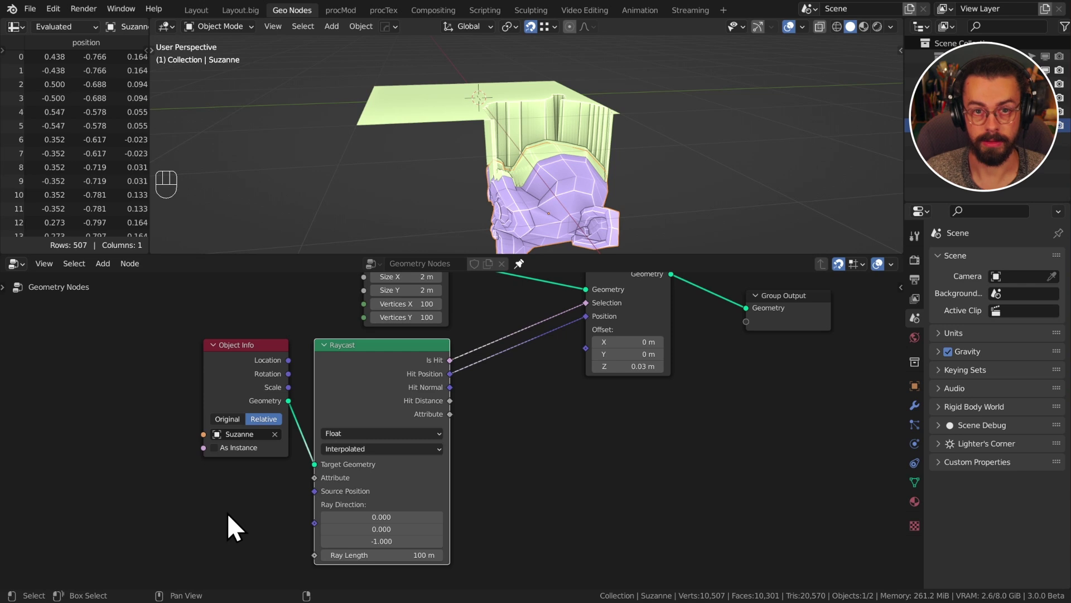
- Move Suzanne back beneath the middle of the grid
middle_click_drag(500, 195, 554, 204)
left_click(554, 204)
key("g")
left_click(471, 205)
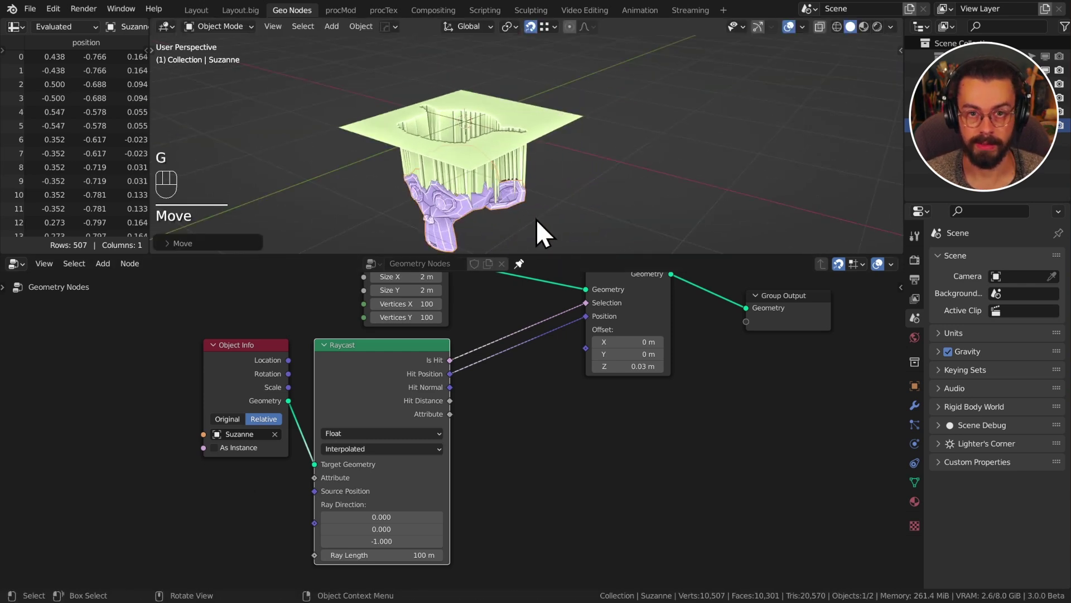
- Add a Group Input node beside the Raycast node and set the Raycast node's data type to Vector
scroll(510, 352, "down", 2)
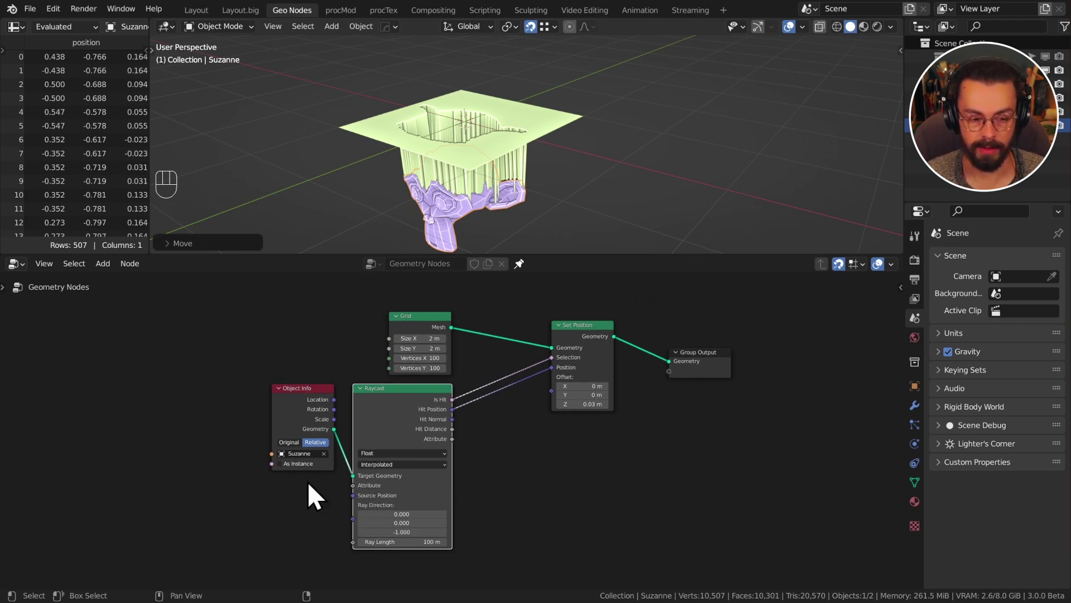
key("shift+a")
mouse_move(325, 538)
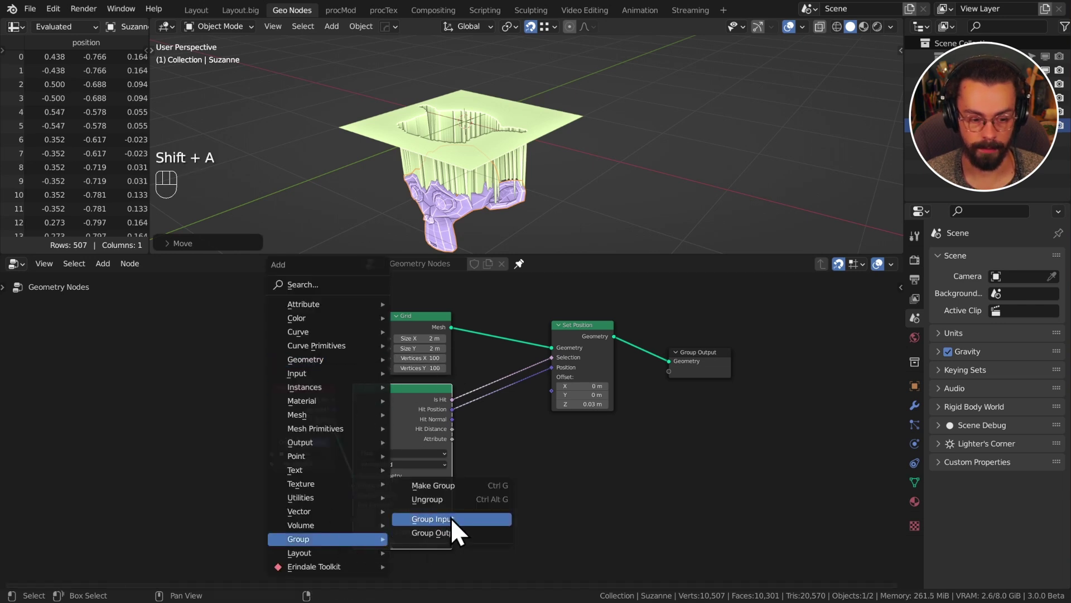
left_click(440, 519)
left_click(234, 497)
left_click_drag(234, 490, 354, 483)
left_click(402, 455)
left_click(401, 481)
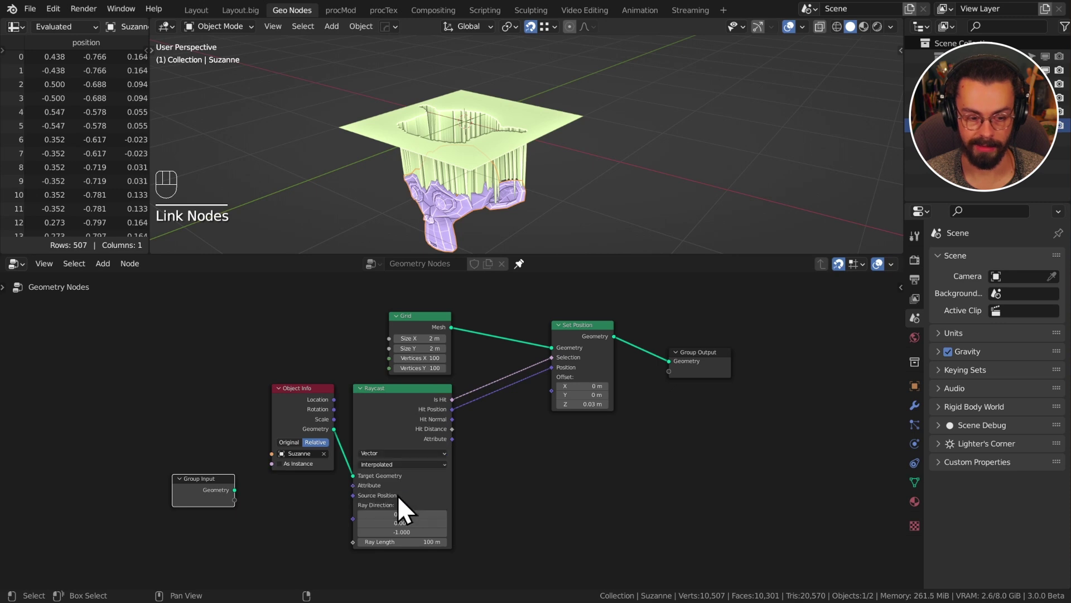
- Expose the Raycast node's Attribute input through Group Input and assign the UVMap attribute to it in the plane's modifier
left_click_drag(234, 500, 353, 485)
left_click(915, 405)
left_click(491, 156)
left_click(995, 350)
left_click(1020, 350)
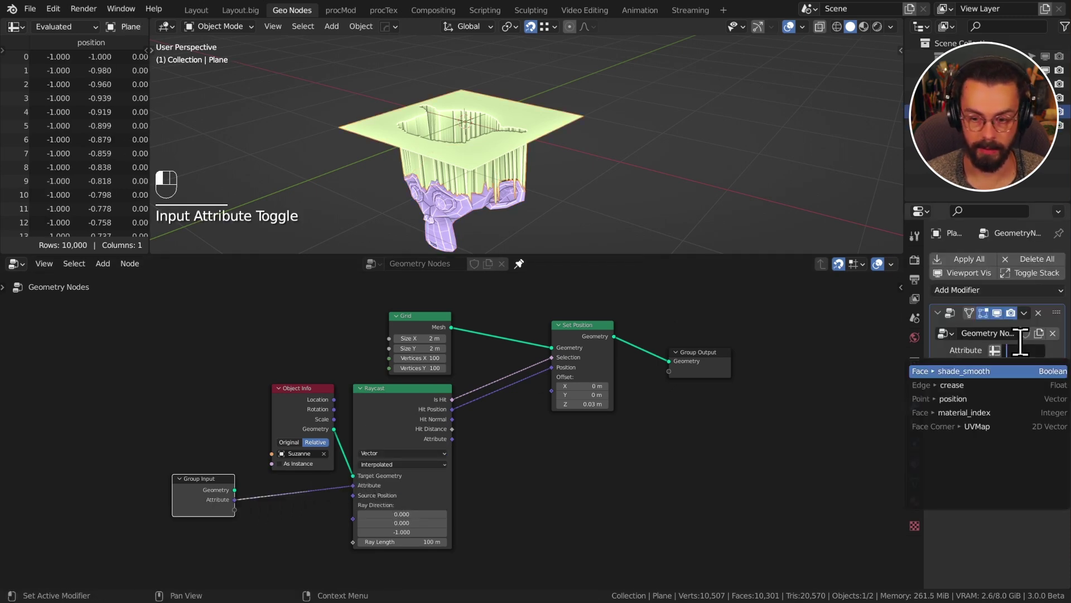
type("UV")
key("Return")
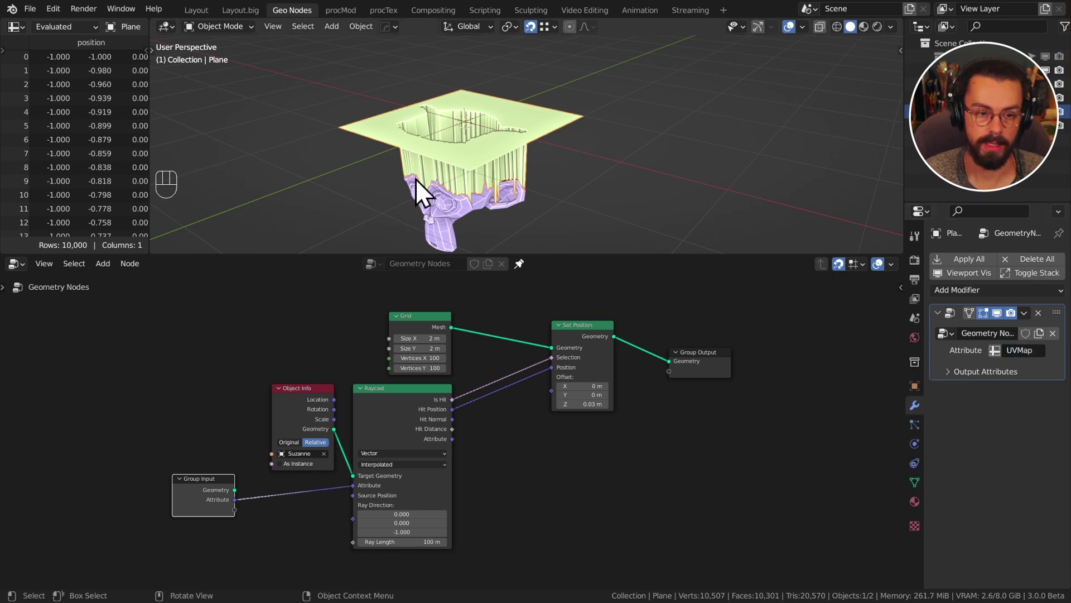
- Place Group Input directly below Object Info and move both nodes farther from the Raycast node
left_click_drag(229, 478, 290, 486)
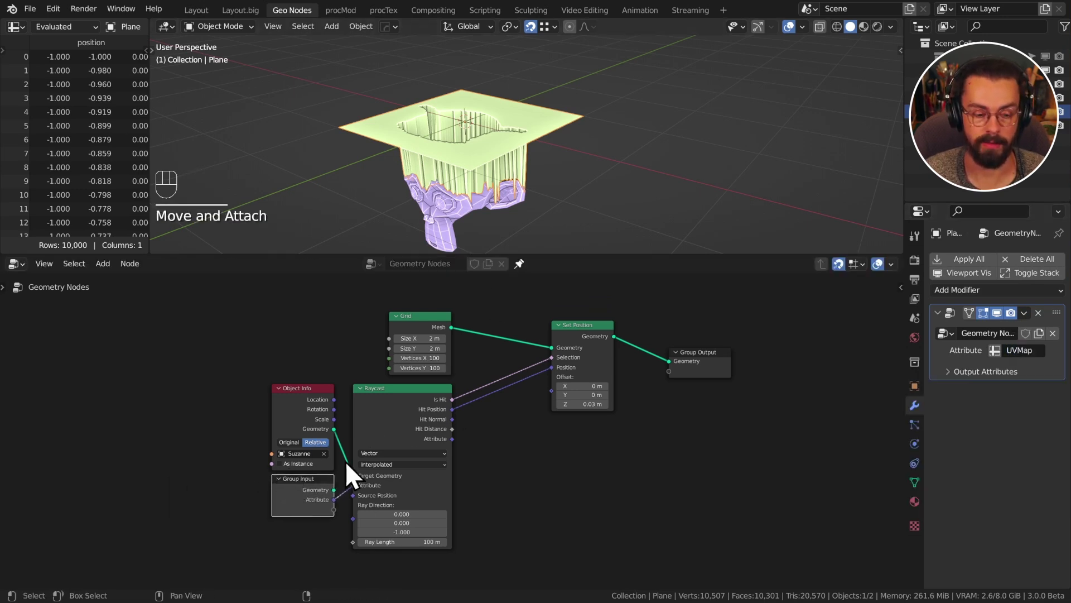
left_click_drag(261, 442, 306, 495)
key("g")
left_click(279, 486)
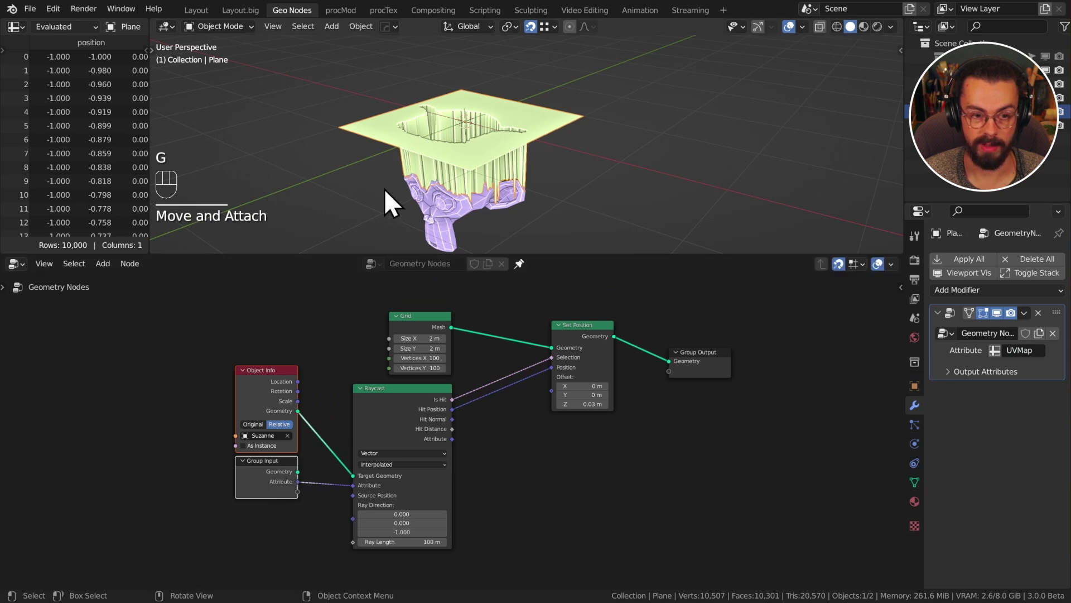
- Connect the Raycast node's Attribute output to a new Group Output socket and bring Set Position and Group Output closer
left_click_drag(452, 438, 688, 412)
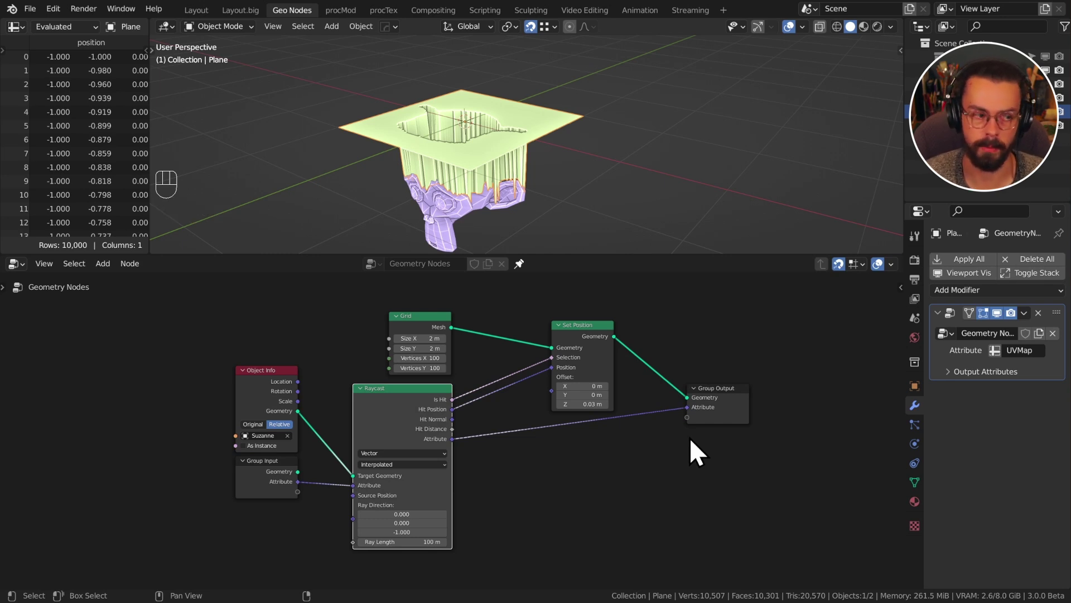
left_click_drag(581, 325, 500, 316)
left_click_drag(731, 407, 602, 408)
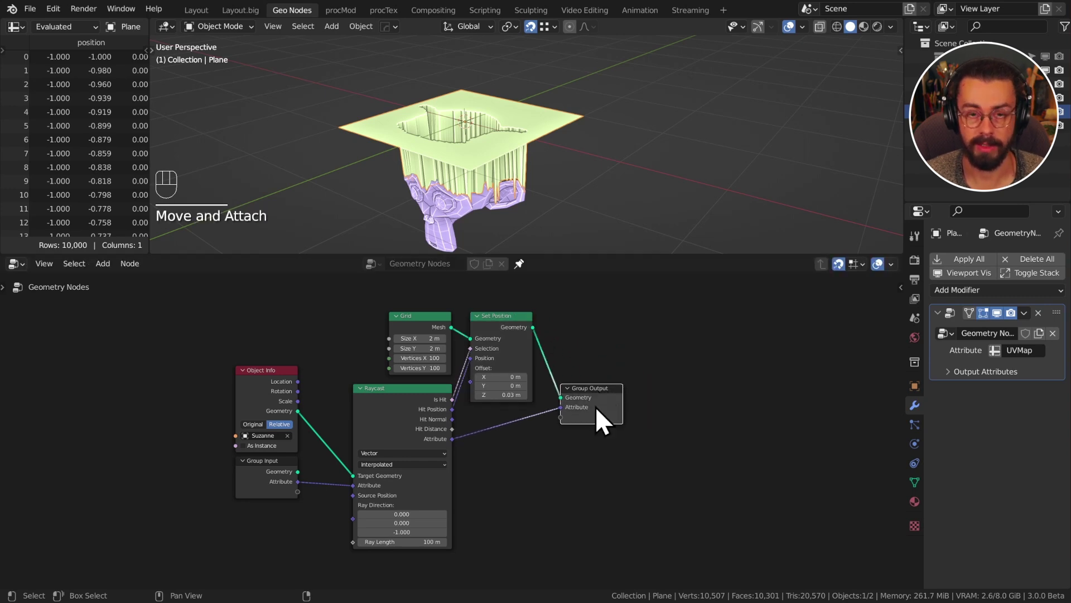
- Add the Erindale Toolkit's Points Inside Mesh mask node beyond Group Output, widen it to show its full name, and move it up
left_click(740, 385)
key("shift+a")
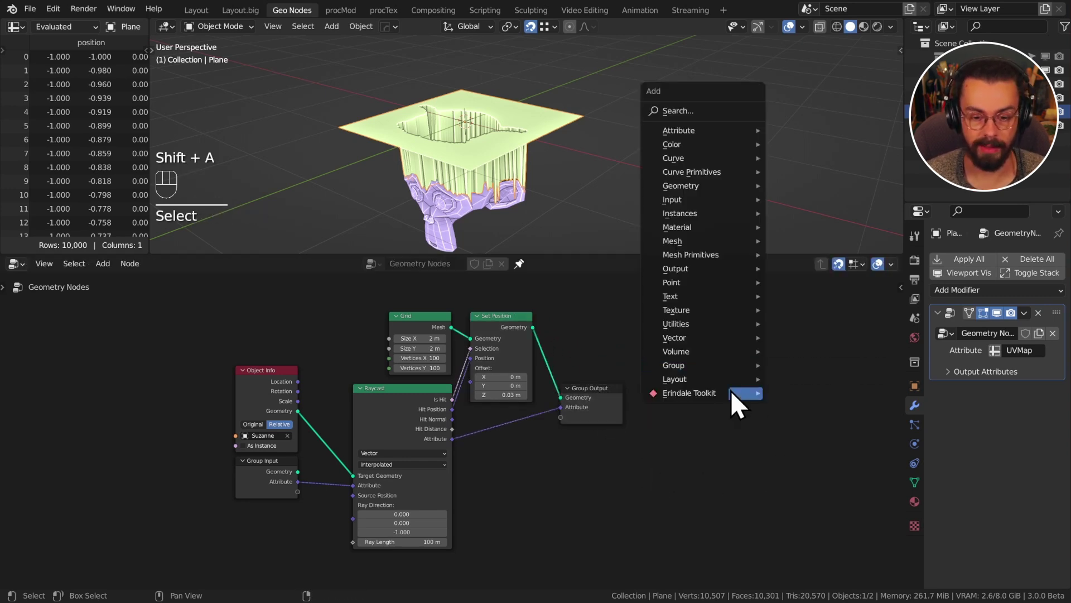
mouse_move(734, 394)
mouse_move(825, 461)
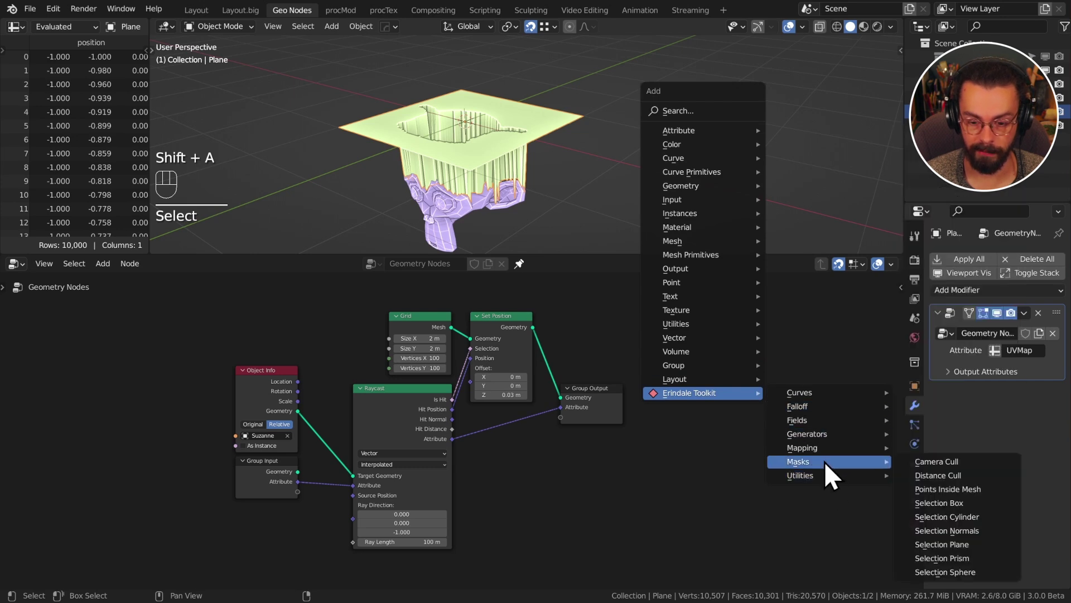
left_click(979, 489)
left_click(833, 390)
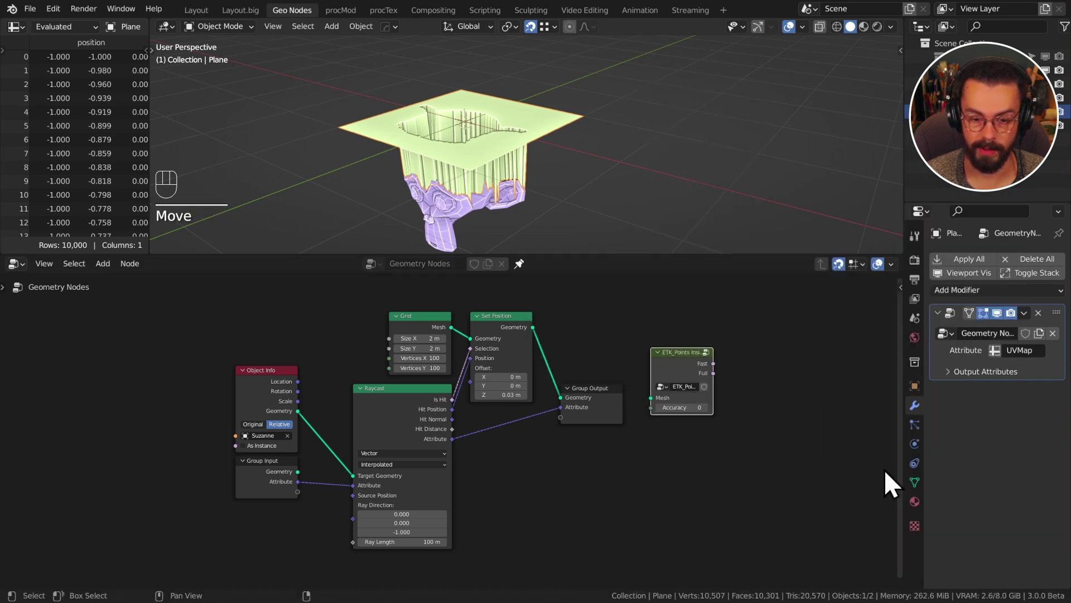
left_click_drag(711, 382, 747, 383)
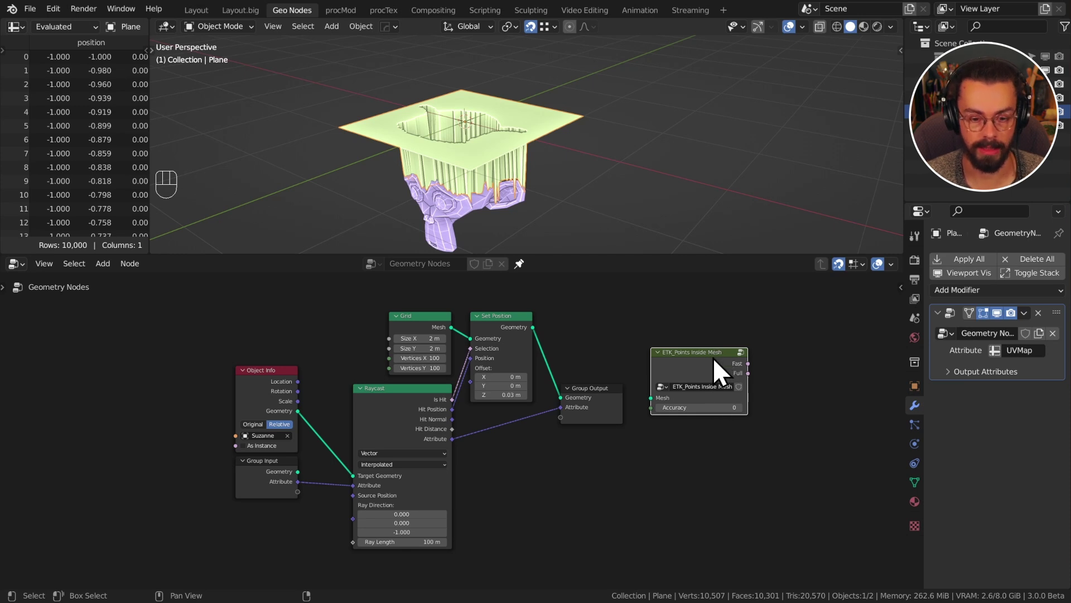
left_click_drag(712, 357, 713, 322)
key("shift+a")
mouse_move(948, 461)
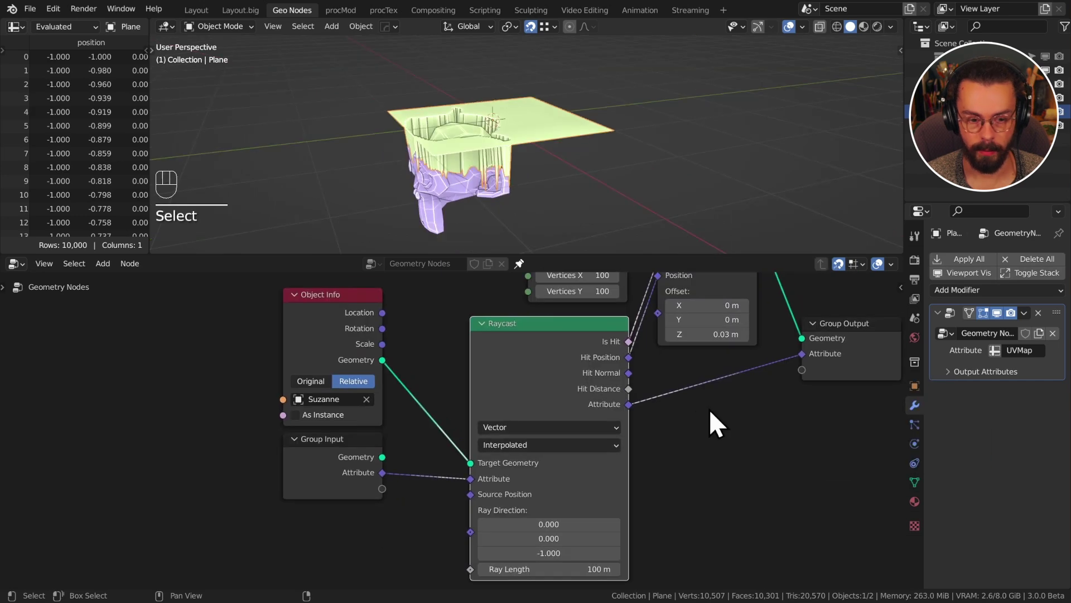
middle_click_drag(724, 400, 687, 402)
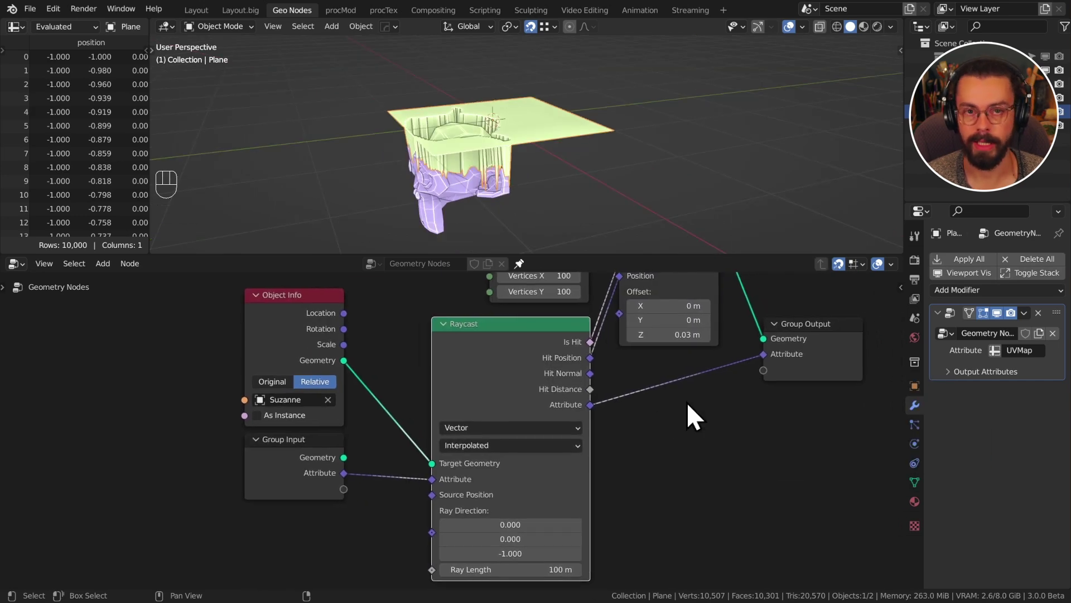